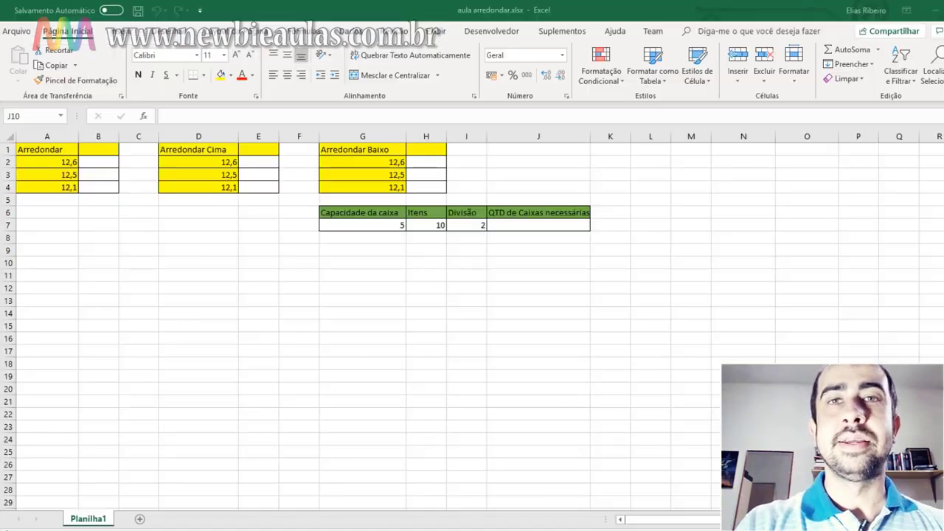
{"action": "left_click", "coordinate": [489, 340]}
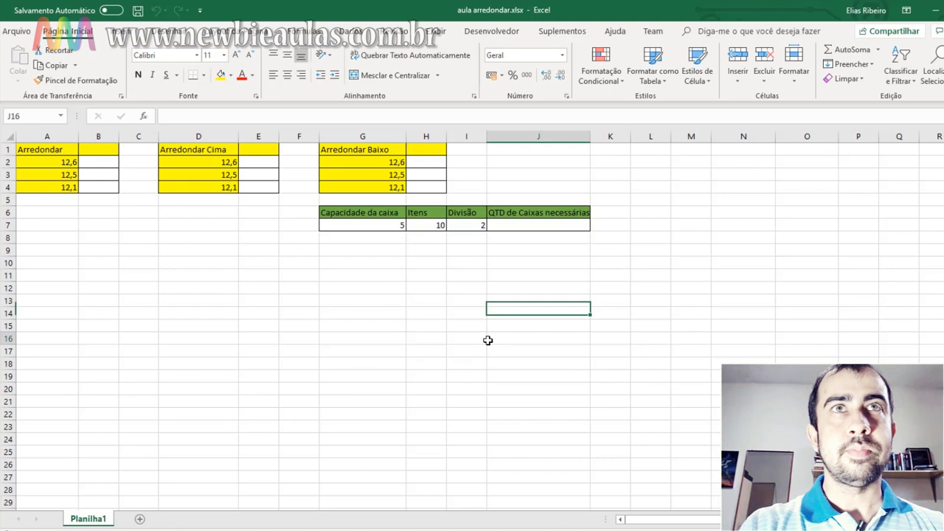
{"action": "left_click", "coordinate": [254, 324]}
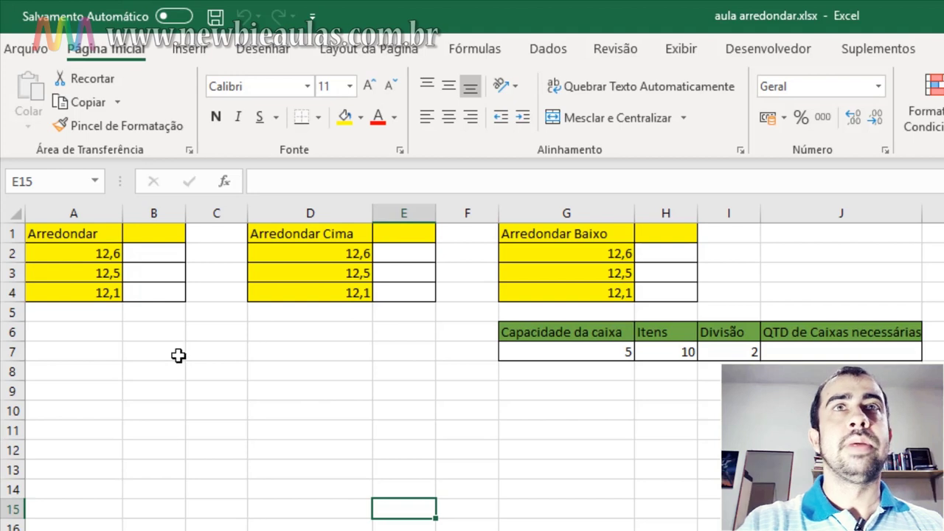
Enter the value 12,35689 in cell A6 below the Arredondar table
{"action": "left_click", "coordinate": [100, 338]}
{"action": "type", "text": "12"}
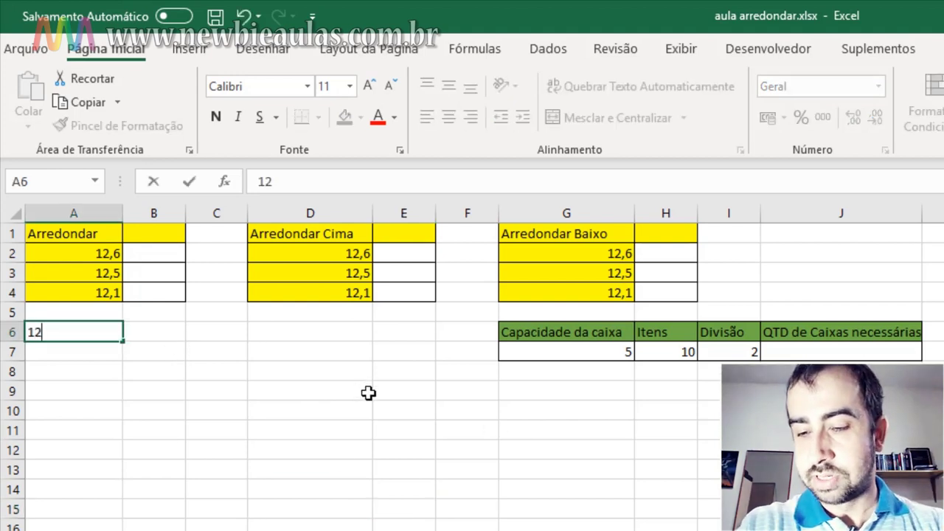
{"action": "type", "text": ",35"}
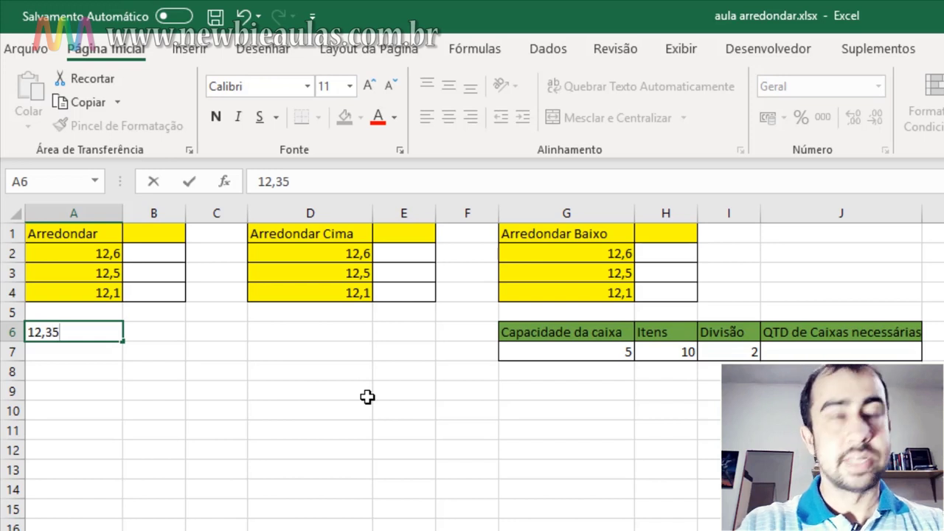
{"action": "type", "text": "689"}
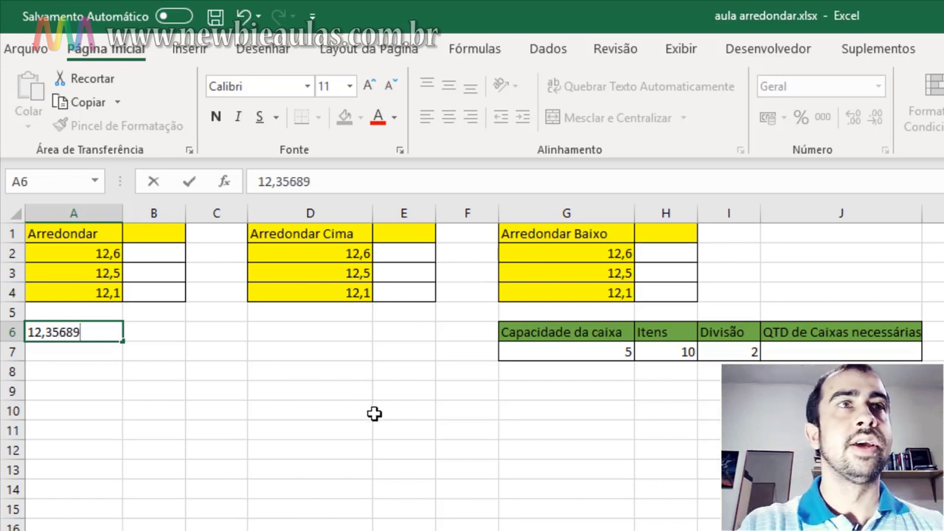
{"action": "left_click", "coordinate": [373, 412]}
Set the fill colour of cell A6 to white
{"action": "left_click", "coordinate": [108, 336]}
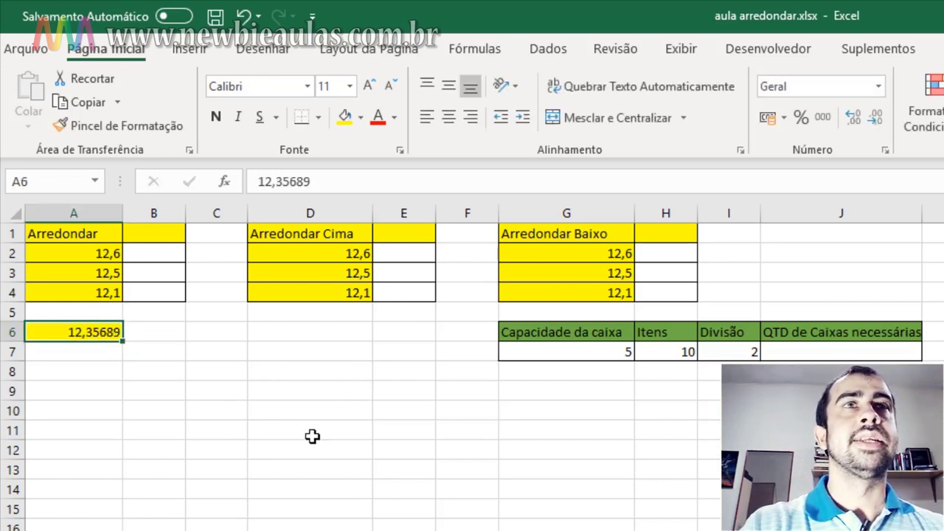
{"action": "left_click", "coordinate": [361, 117]}
{"action": "left_click", "coordinate": [344, 161]}
{"action": "left_click", "coordinate": [253, 410]}
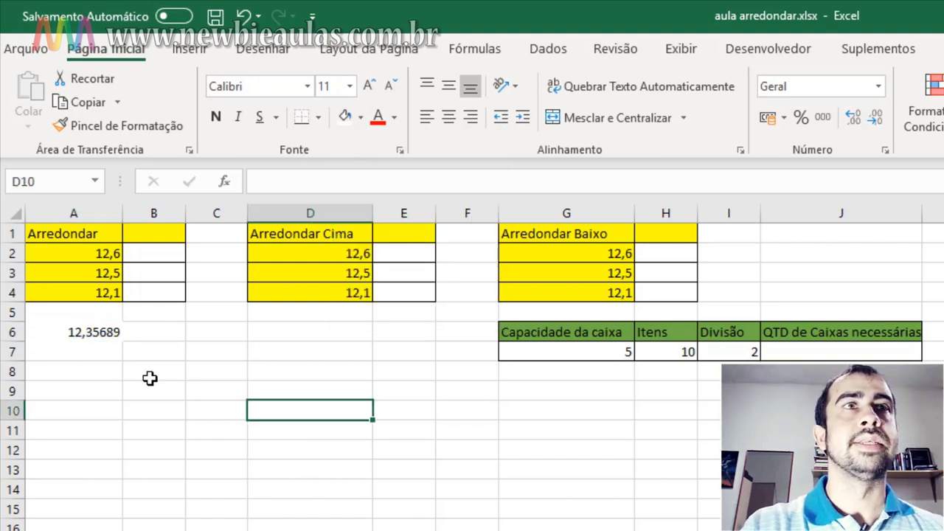
Decrease the displayed decimal places of the number in cell A6 until it shows none
{"action": "left_click", "coordinate": [115, 337]}
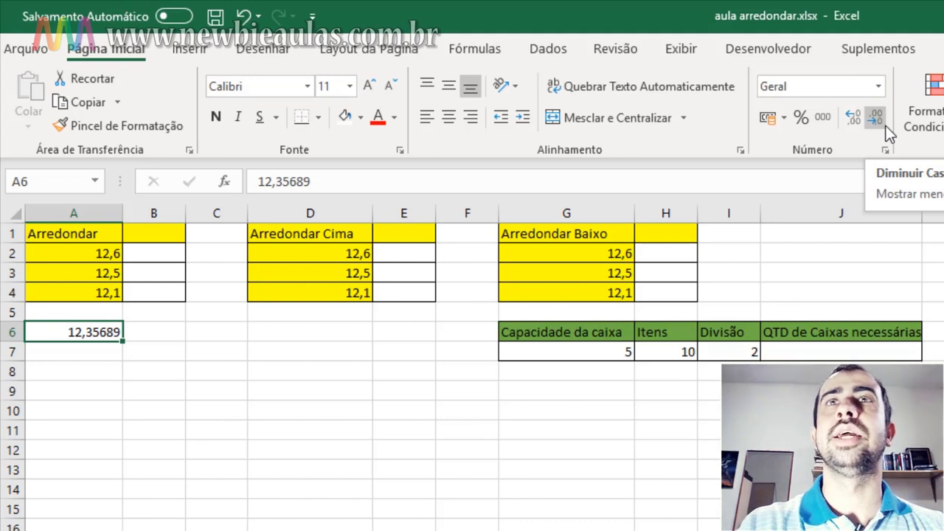
{"action": "left_click", "coordinate": [884, 123]}
{"action": "left_click", "coordinate": [884, 124]}
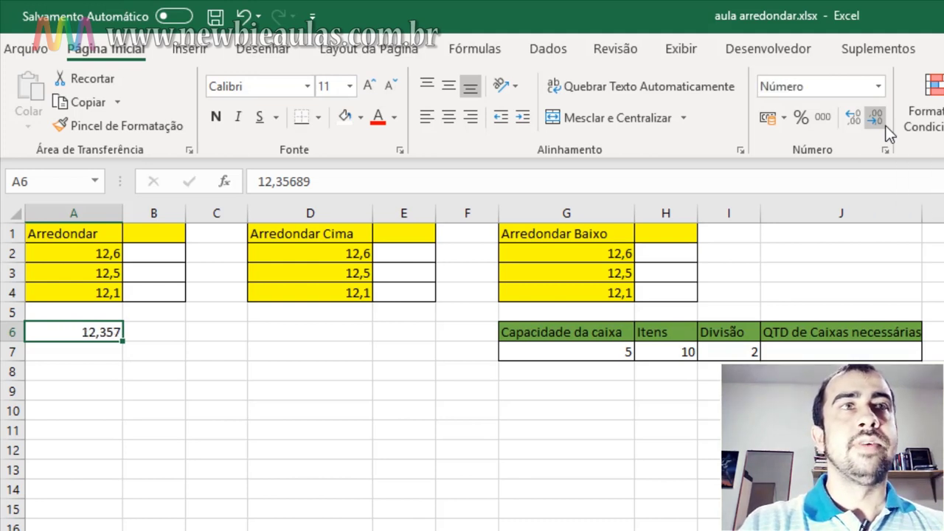
{"action": "left_click", "coordinate": [888, 127]}
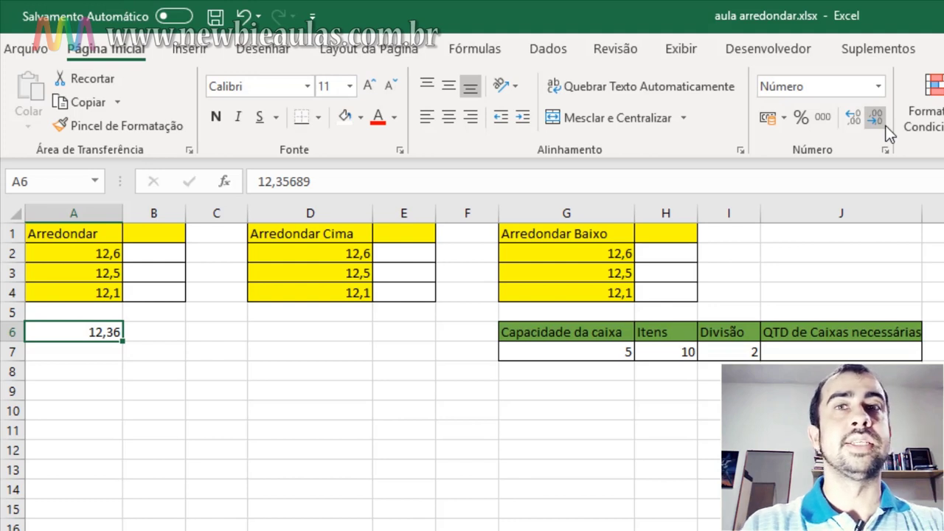
{"action": "left_click", "coordinate": [888, 126]}
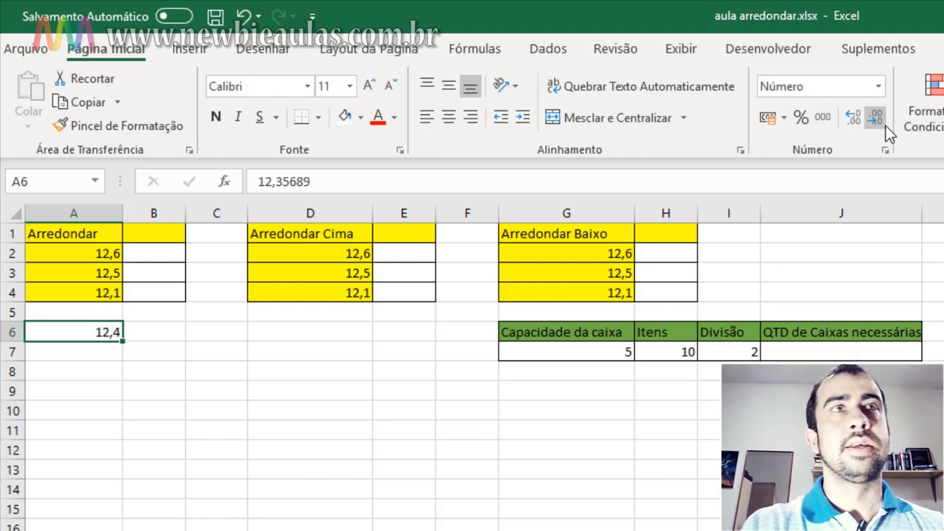
{"action": "left_click", "coordinate": [888, 127]}
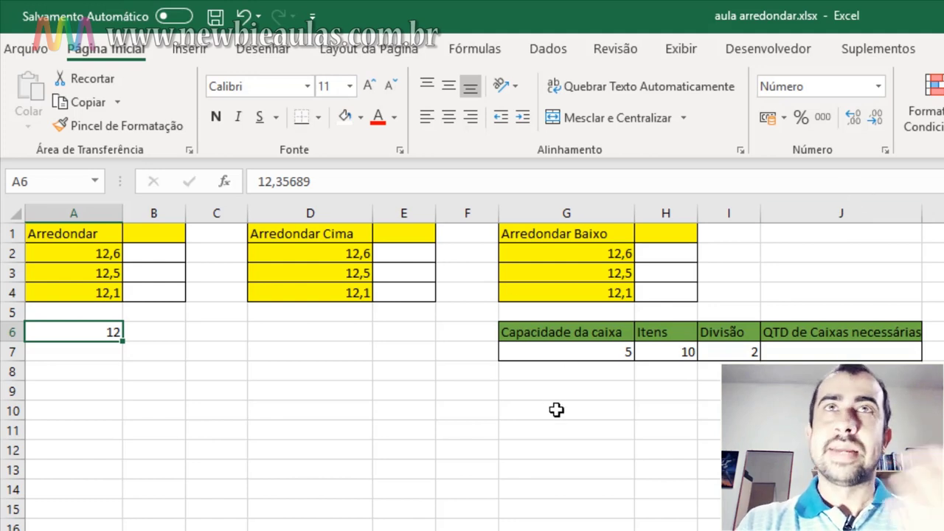
Clear the contents of cell A6
{"action": "left_click", "coordinate": [288, 385]}
{"action": "left_click", "coordinate": [110, 338]}
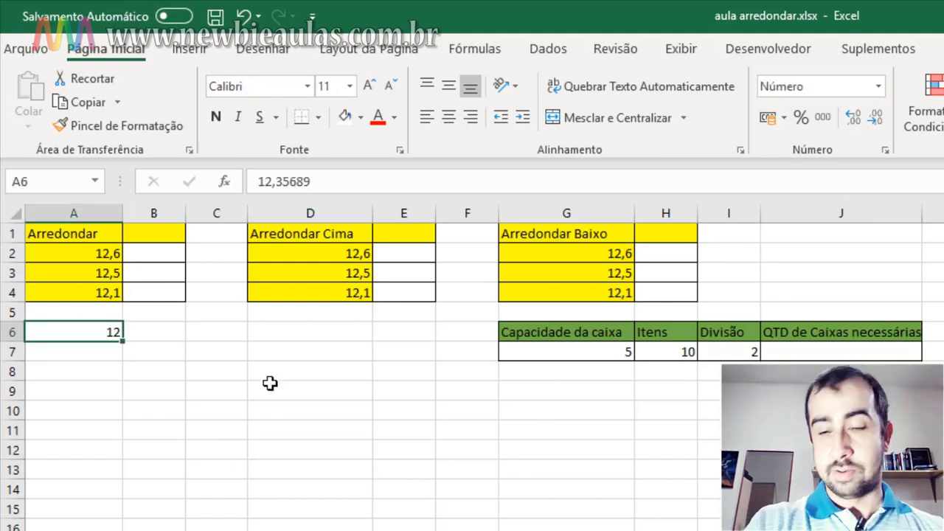
{"action": "key", "text": "Delete"}
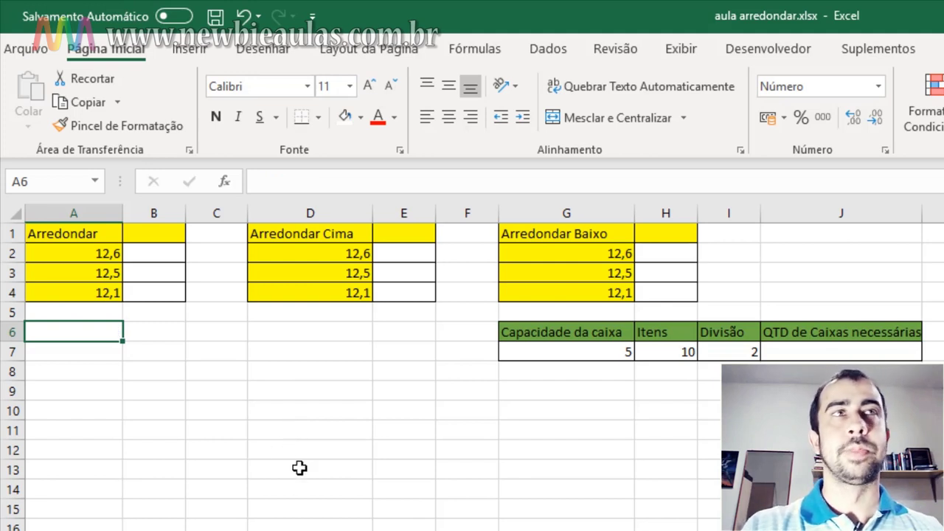
Enter the formula =ARRED(A2;0) in cell B2 of the Arredondar table to round 12,6 to zero decimals
{"action": "left_click", "coordinate": [40, 235]}
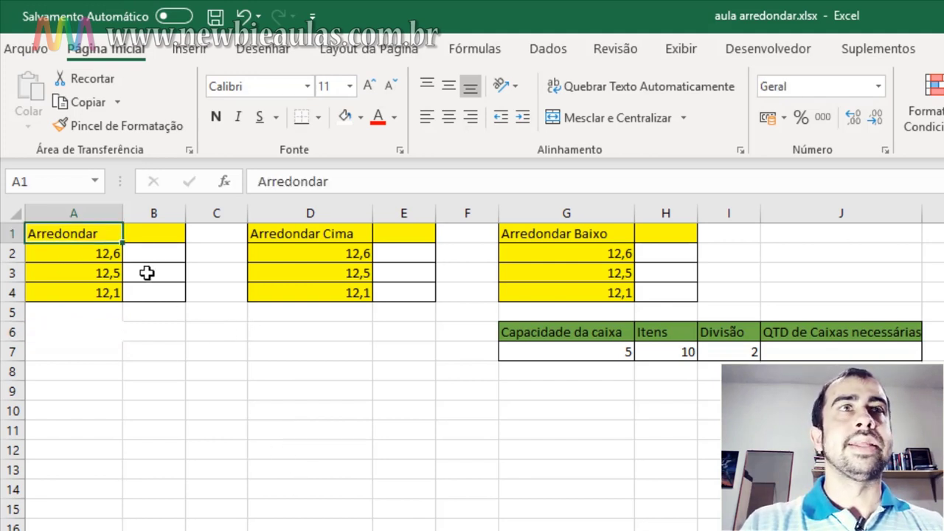
{"action": "left_click", "coordinate": [118, 253]}
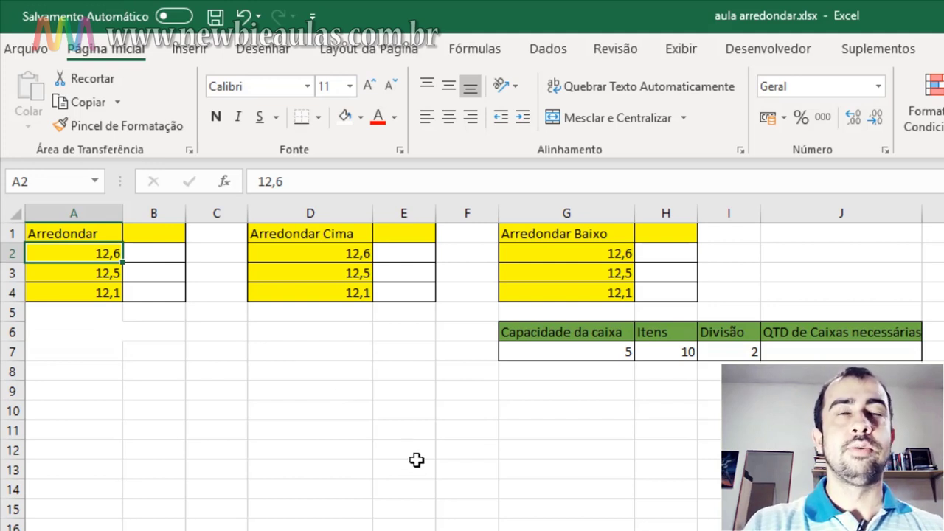
{"action": "left_click", "coordinate": [164, 253]}
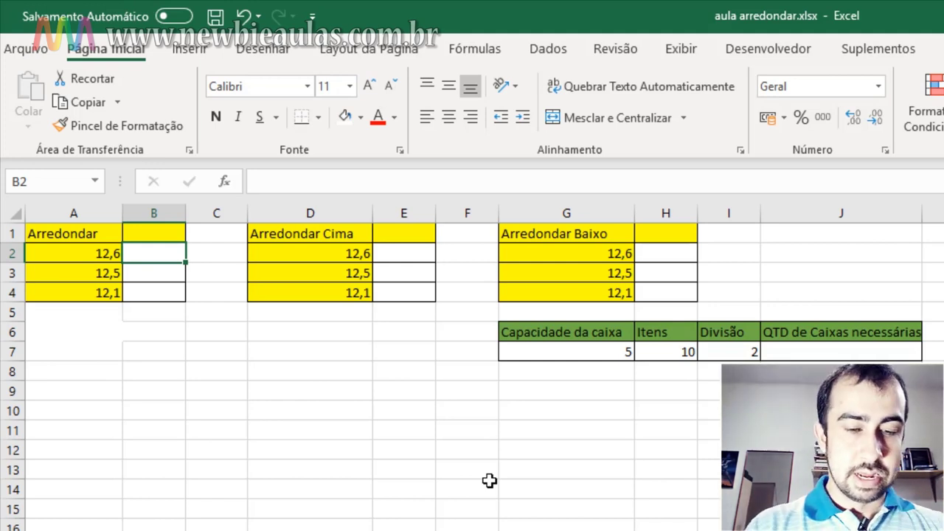
{"action": "type", "text": "="}
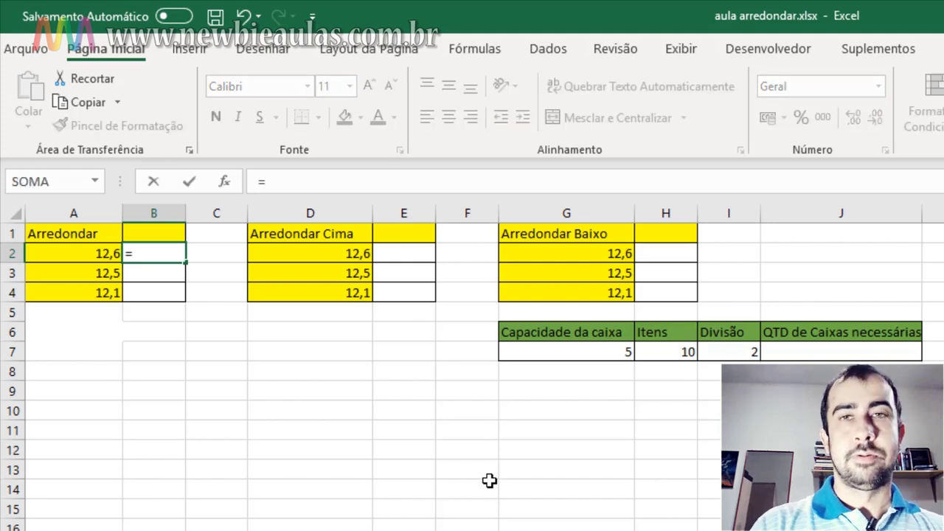
{"action": "type", "text": "arred"}
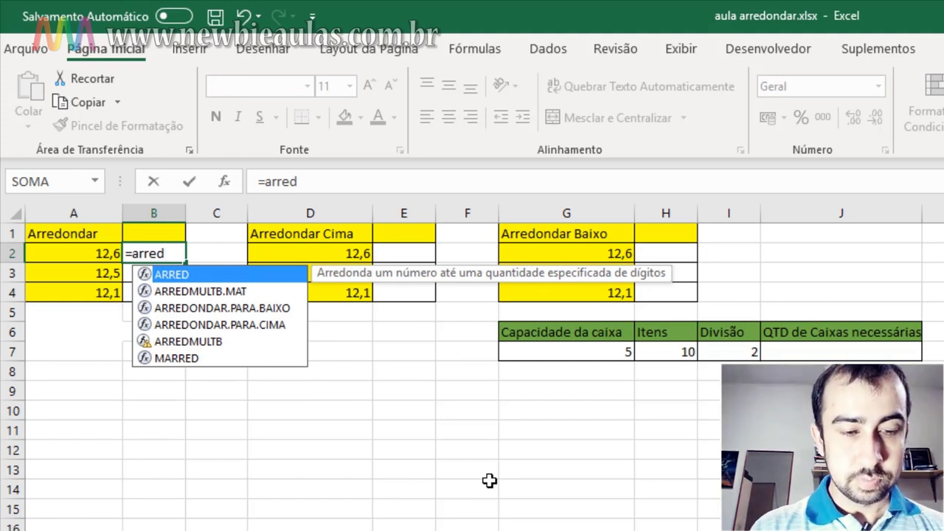
{"action": "type", "text": "("}
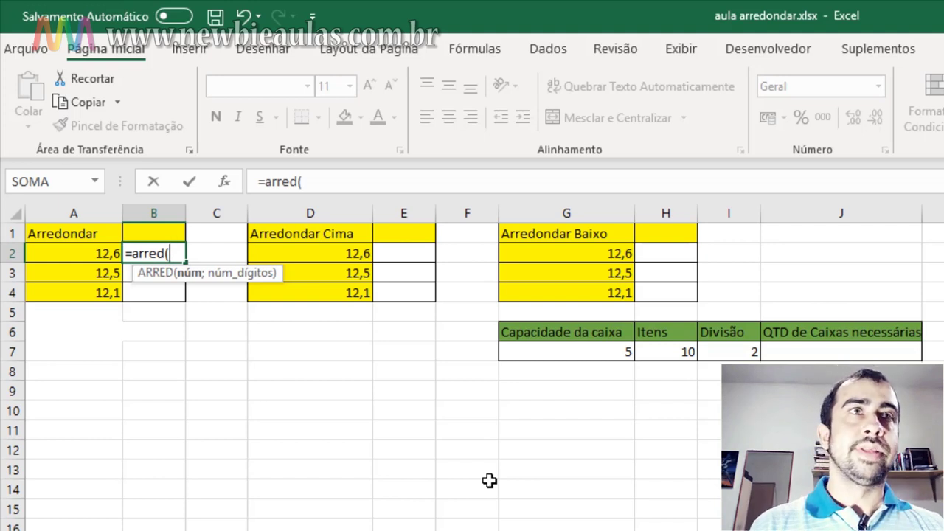
{"action": "type", "text": "a2"}
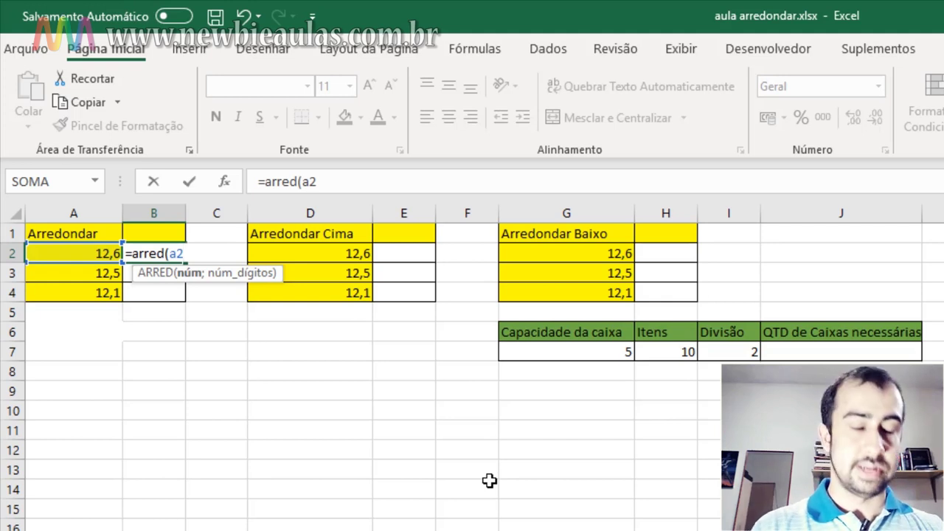
{"action": "type", "text": ";"}
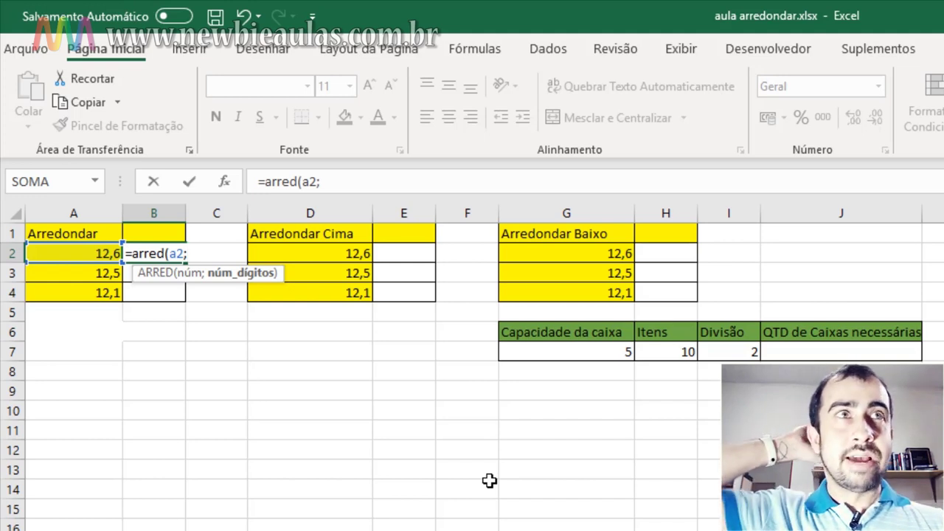
{"action": "type", "text": "0"}
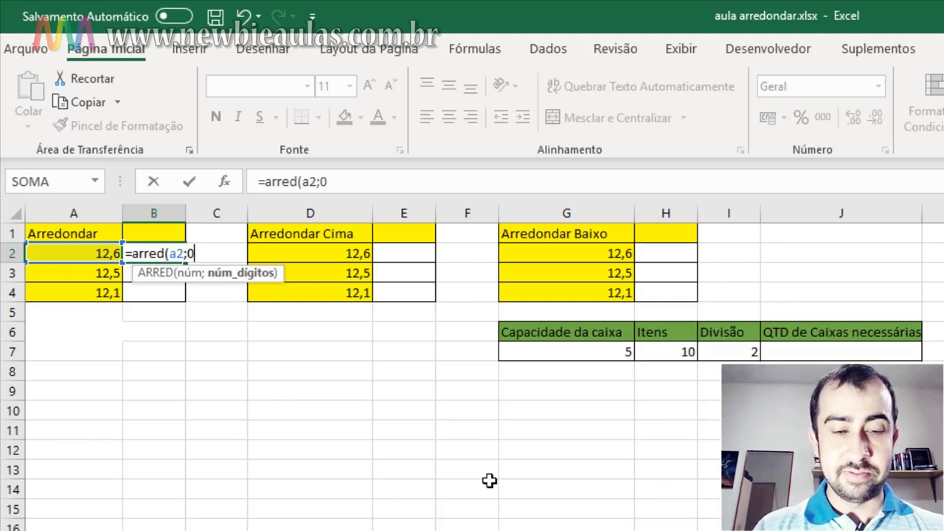
{"action": "type", "text": ")"}
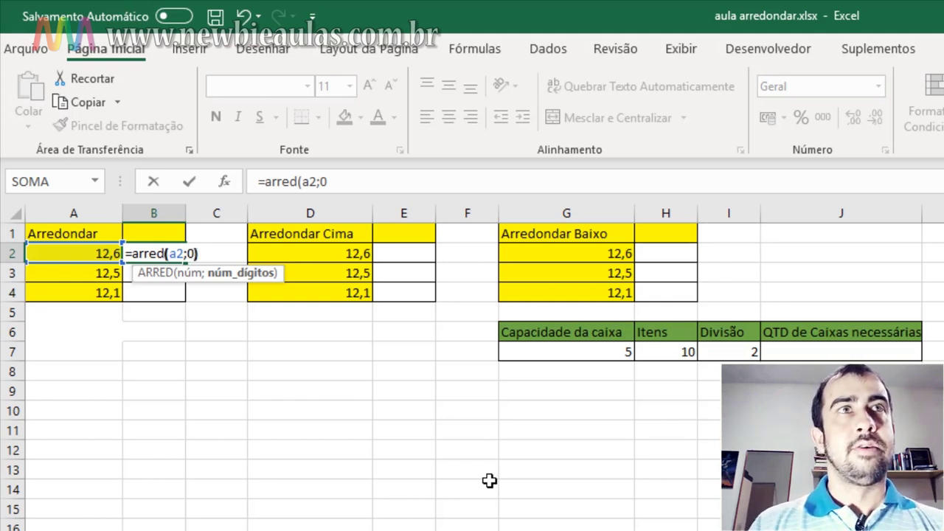
{"action": "key", "text": "ctrl+Return"}
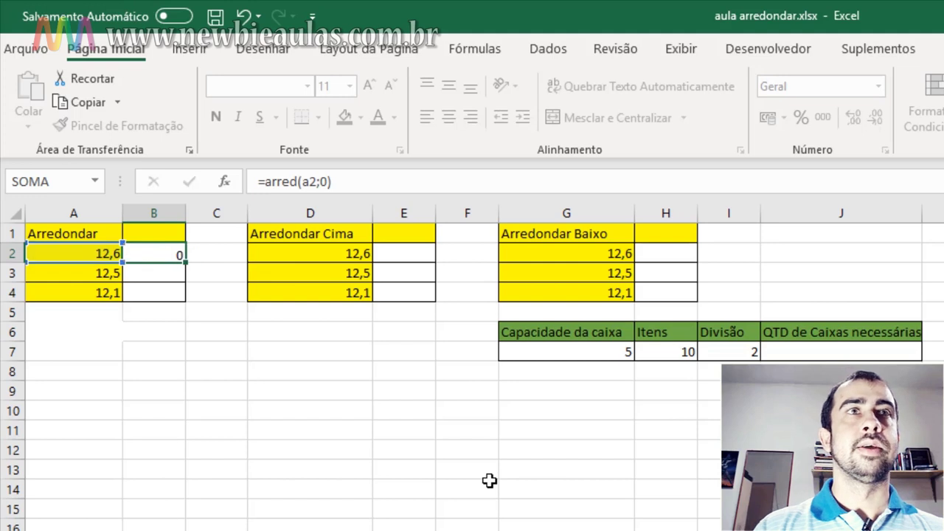
{"action": "key", "text": "Return"}
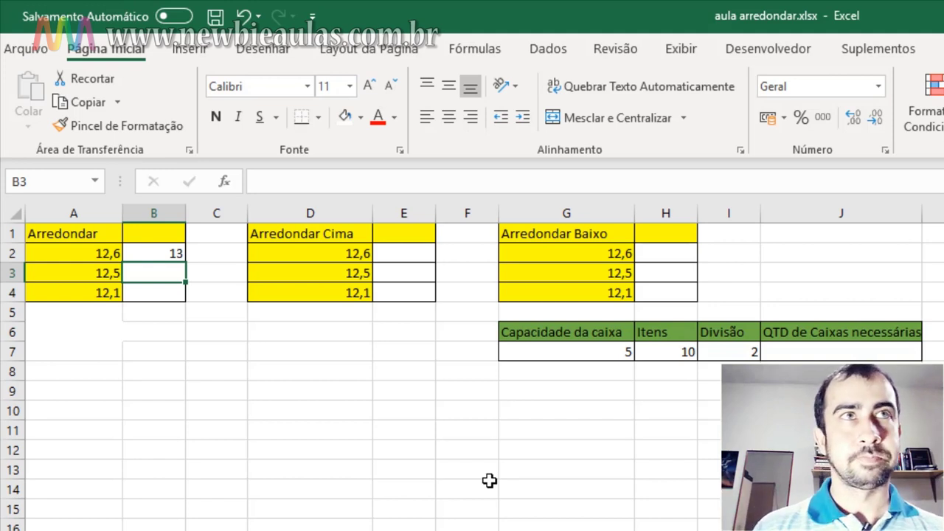
Enter the formula =ARRED(A3;0) in cell B3 to round 12,5 to zero decimals
{"action": "key", "text": "Right"}
{"action": "key", "text": "Left"}
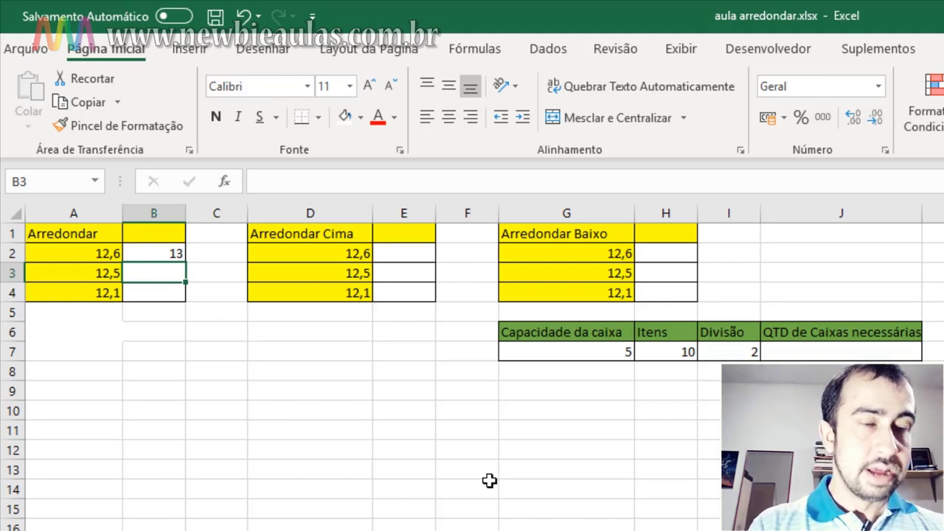
{"action": "type", "text": "=a"}
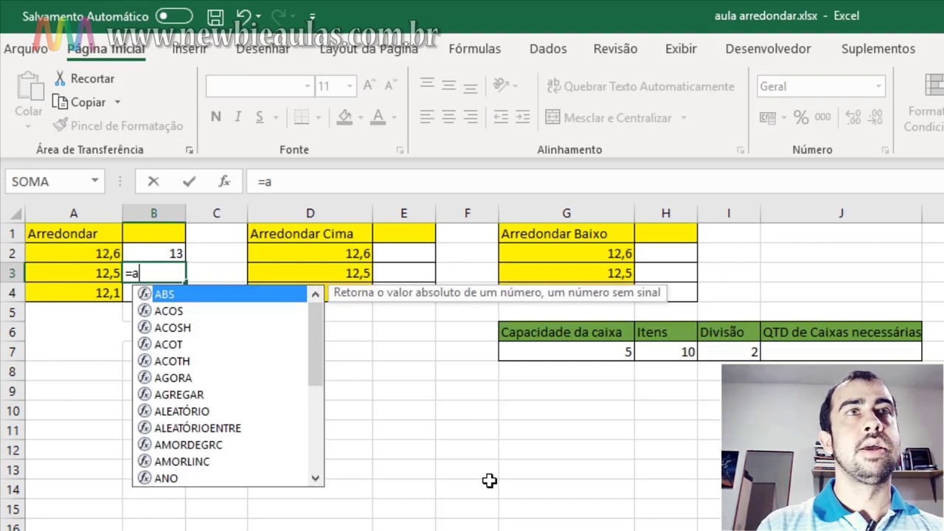
{"action": "type", "text": "rred("}
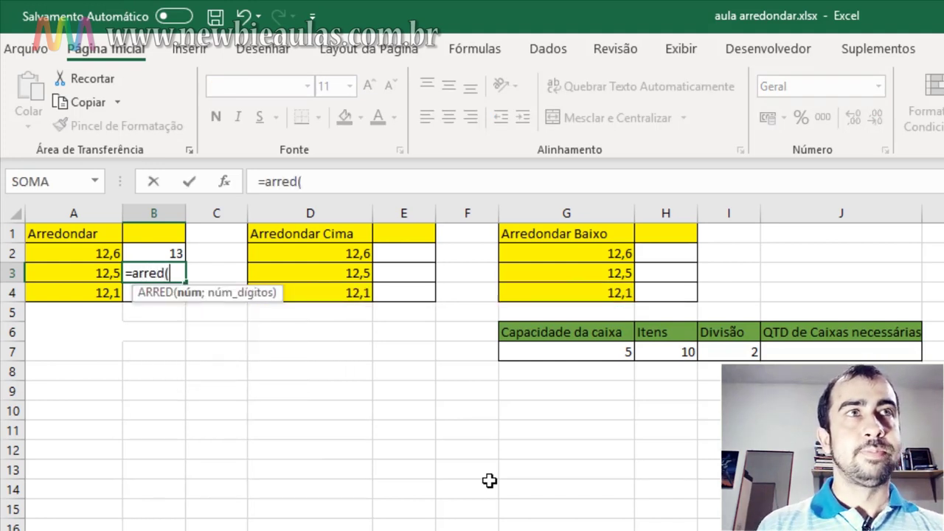
{"action": "type", "text": "a3"}
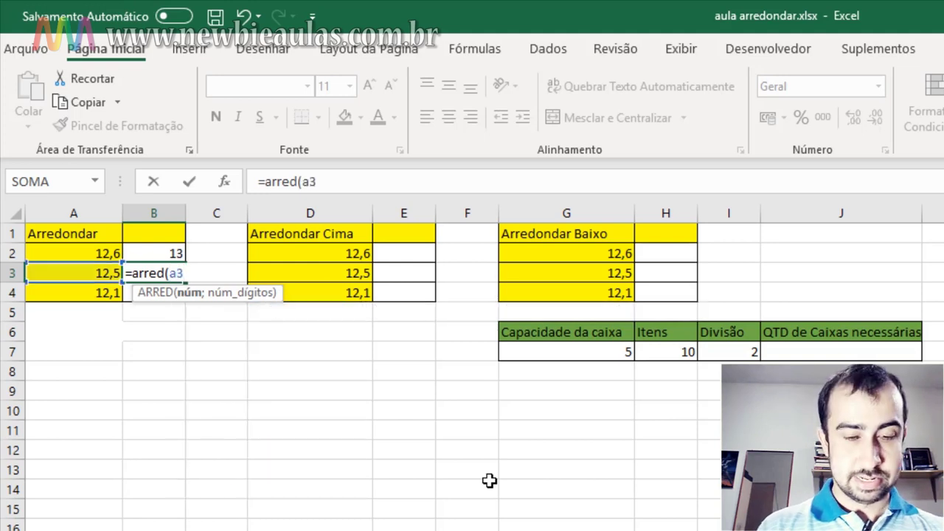
{"action": "type", "text": ";"}
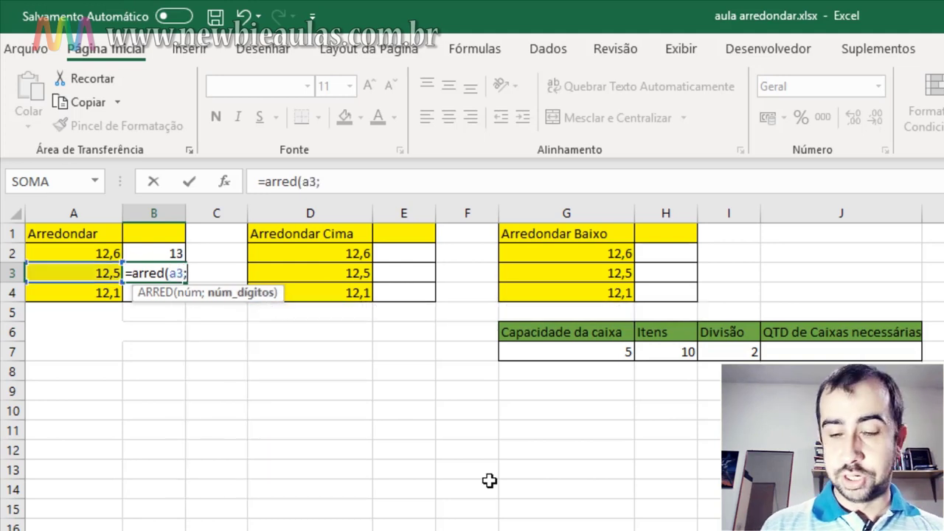
{"action": "type", "text": "0)"}
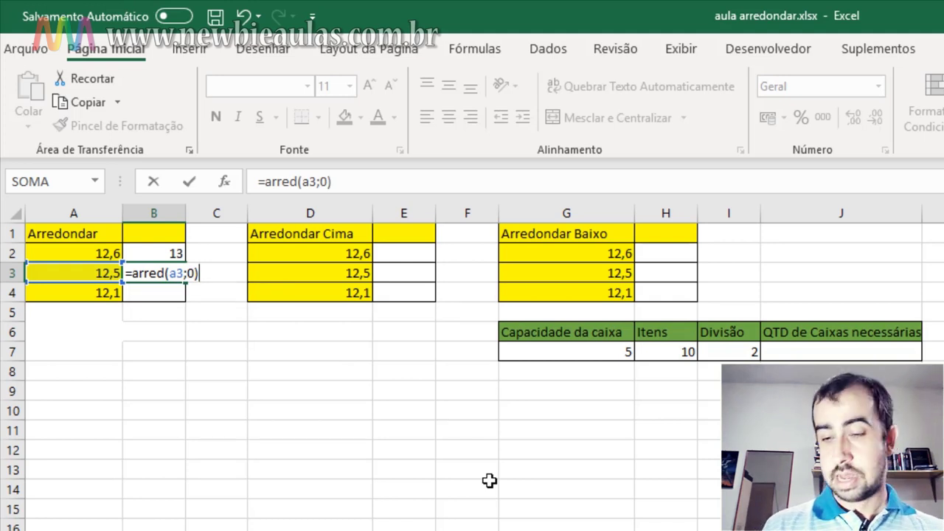
{"action": "key", "text": "Return"}
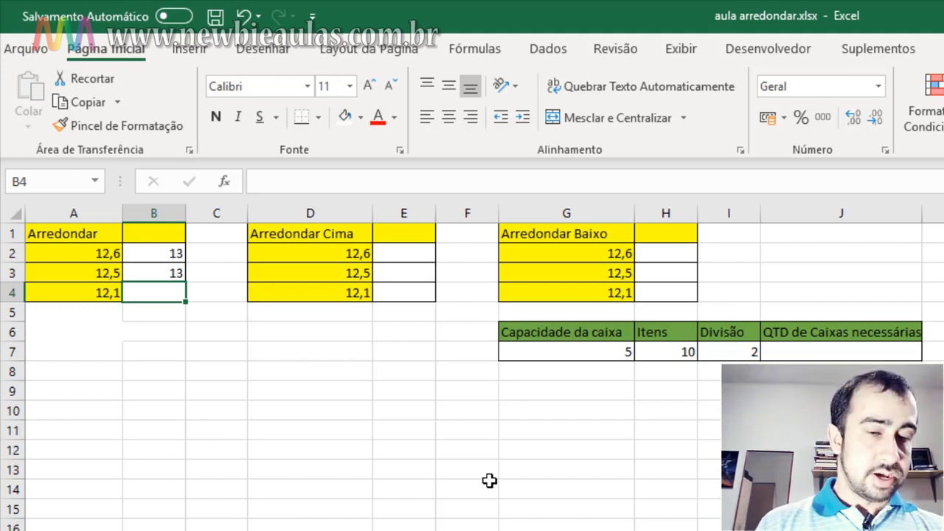
Enter the formula =ARRED(A4;0) in cell B4 to round 12,1 to zero decimals
{"action": "type", "text": "=arr"}
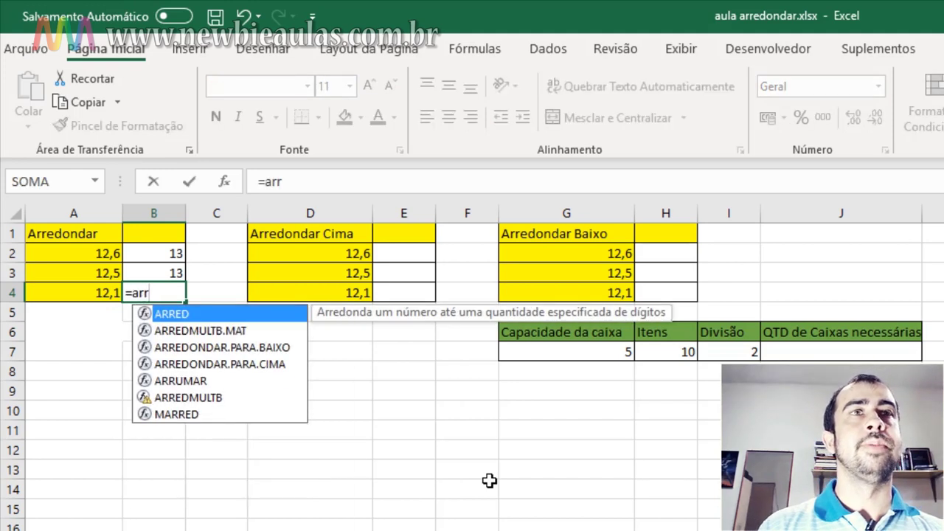
{"action": "type", "text": "ed("}
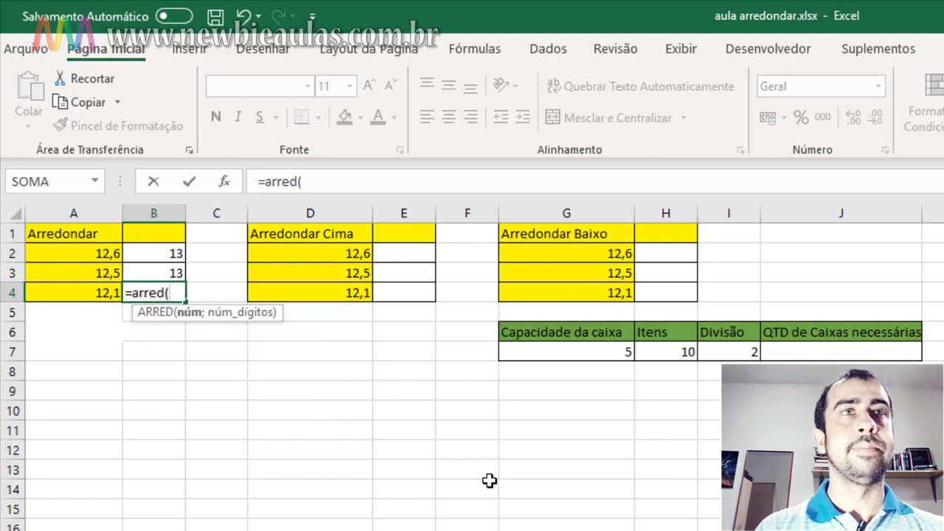
{"action": "type", "text": "a"}
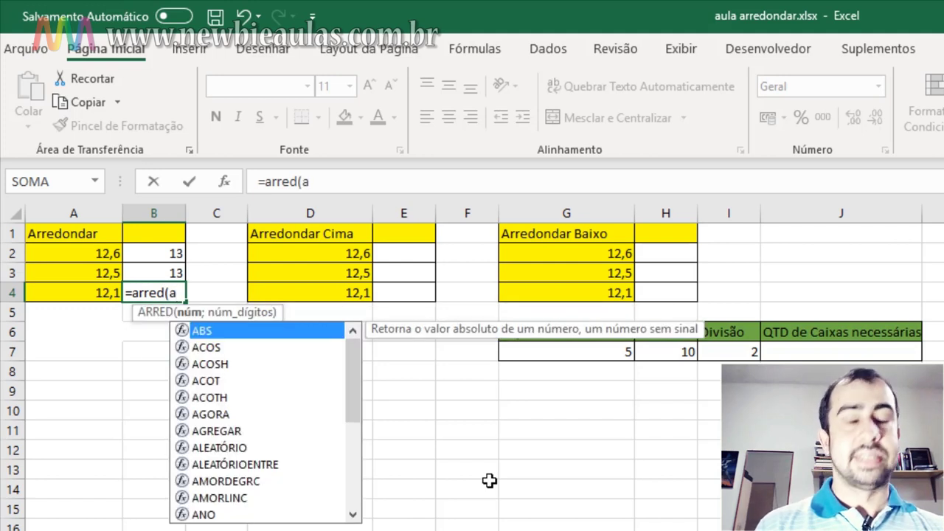
{"action": "type", "text": "4;"}
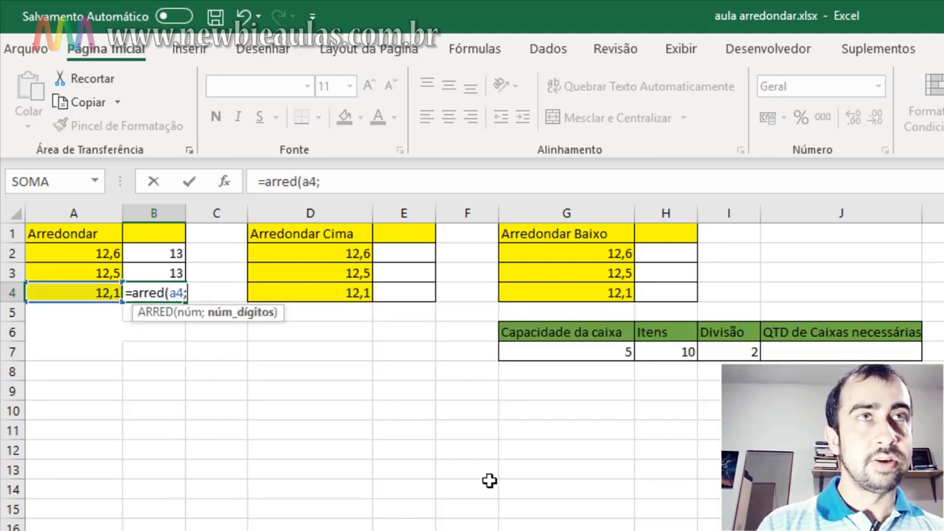
{"action": "type", "text": "0)"}
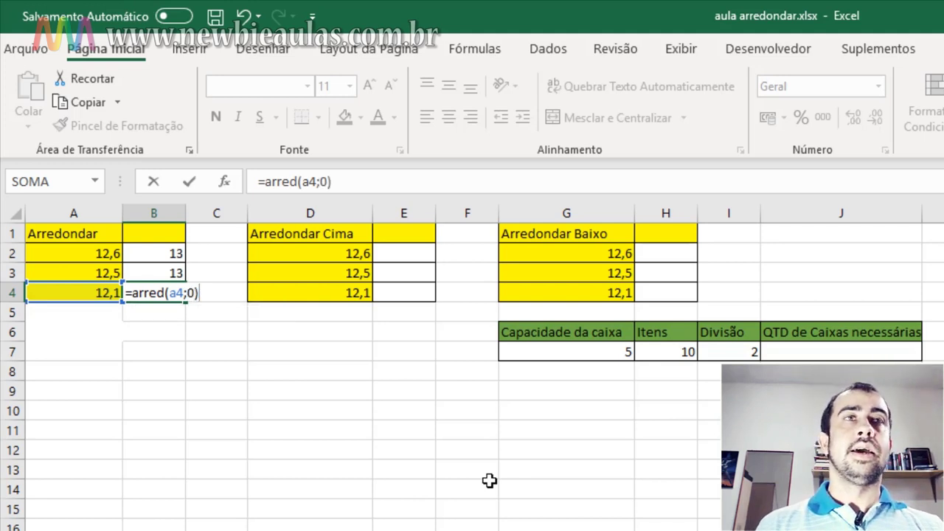
{"action": "key", "text": "Return"}
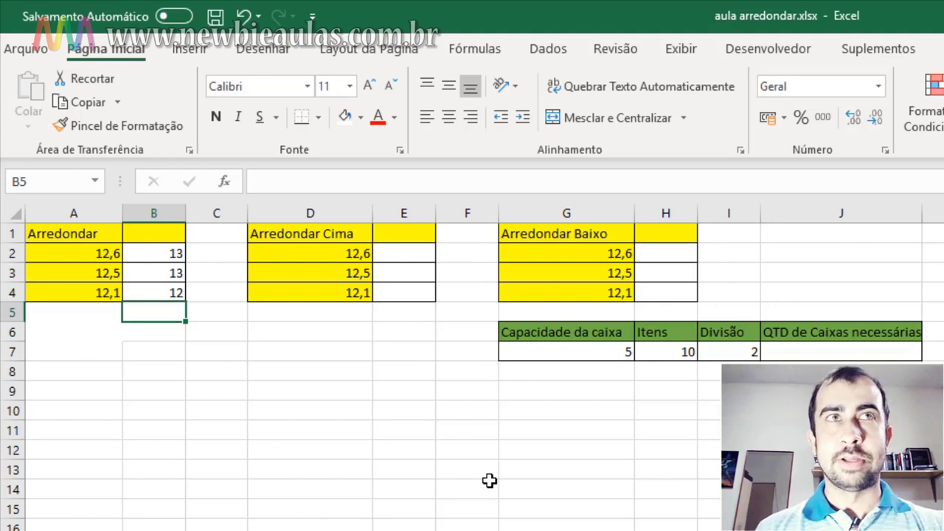
Enter the formula =ARREDONDAR.PARA.CIMA(D2;0) in cell E2 of the Arredondar Cima table to round 12,6 up to zero decimals
{"action": "key", "text": "Up"}
{"action": "key", "text": "Up"}
{"action": "key", "text": "Up"}
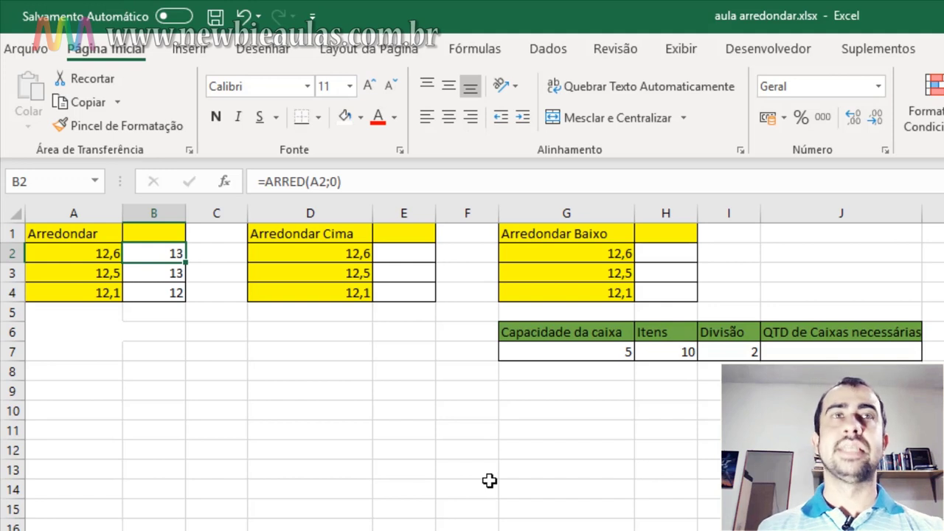
{"action": "key", "text": "Right"}
{"action": "key", "text": "Right"}
{"action": "key", "text": "Right"}
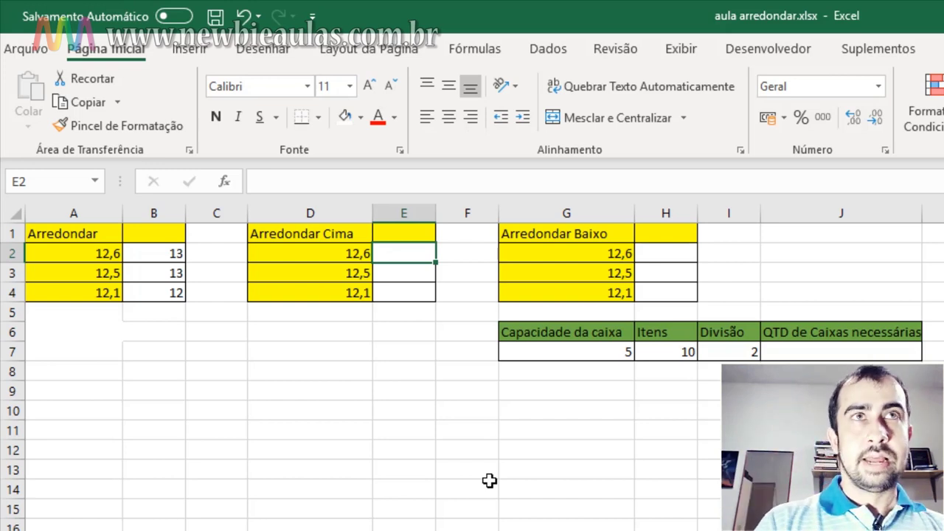
{"action": "type", "text": "="}
{"action": "type", "text": "arr"}
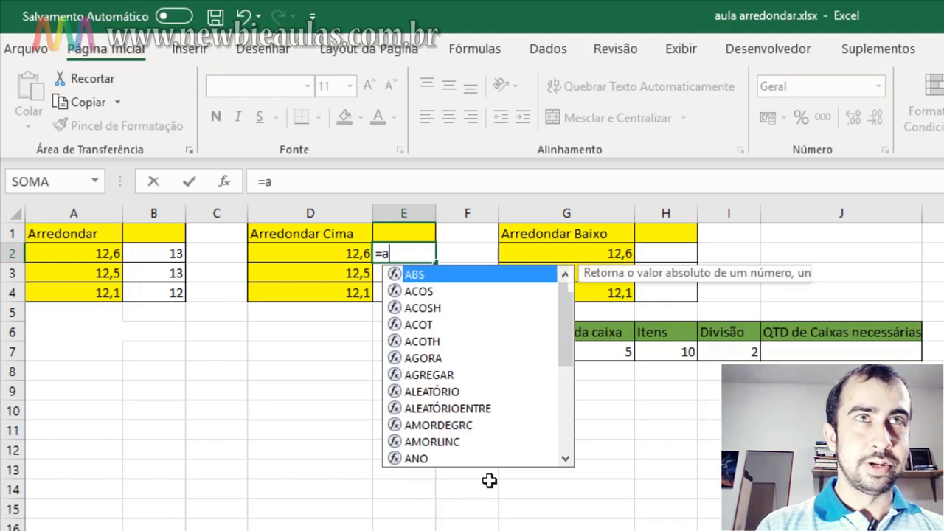
{"action": "key", "text": "Down"}
{"action": "key", "text": "Down"}
{"action": "key", "text": "Down"}
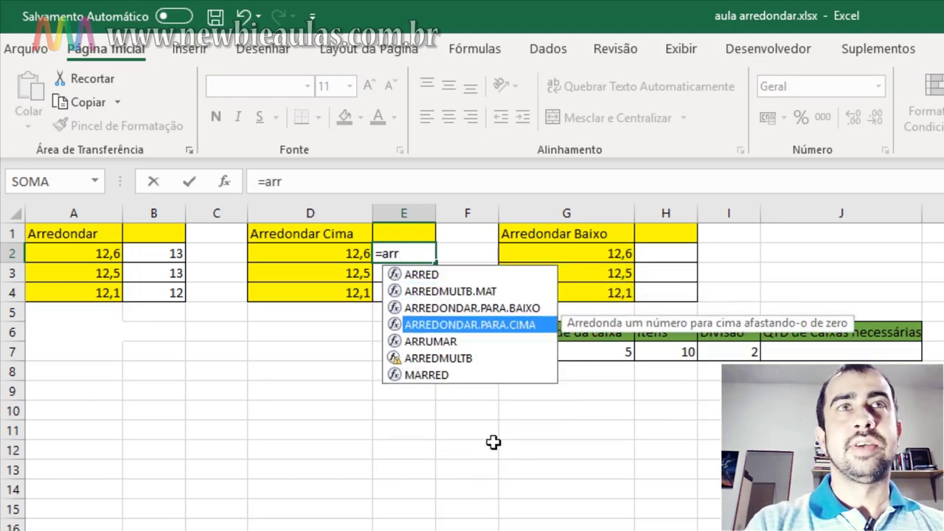
{"action": "double_click", "coordinate": [506, 329]}
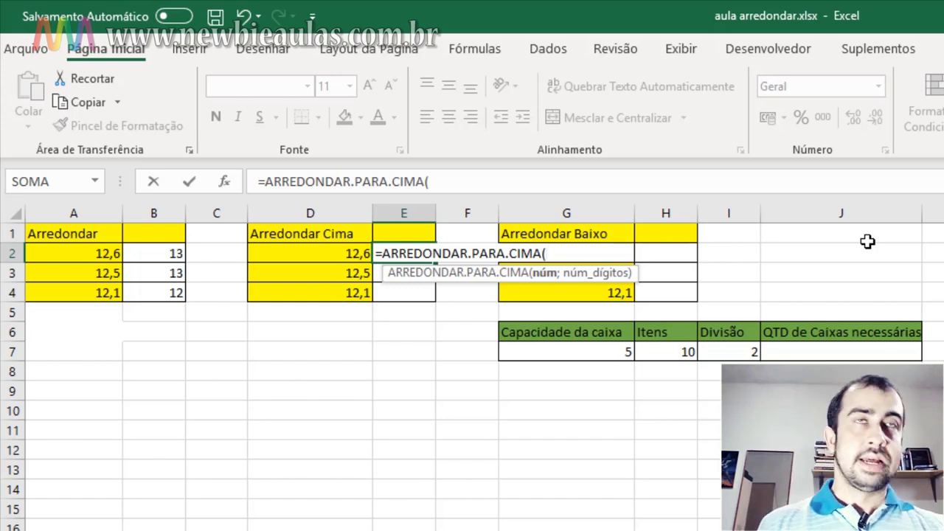
{"action": "type", "text": "a"}
{"action": "key", "text": "BackSpace"}
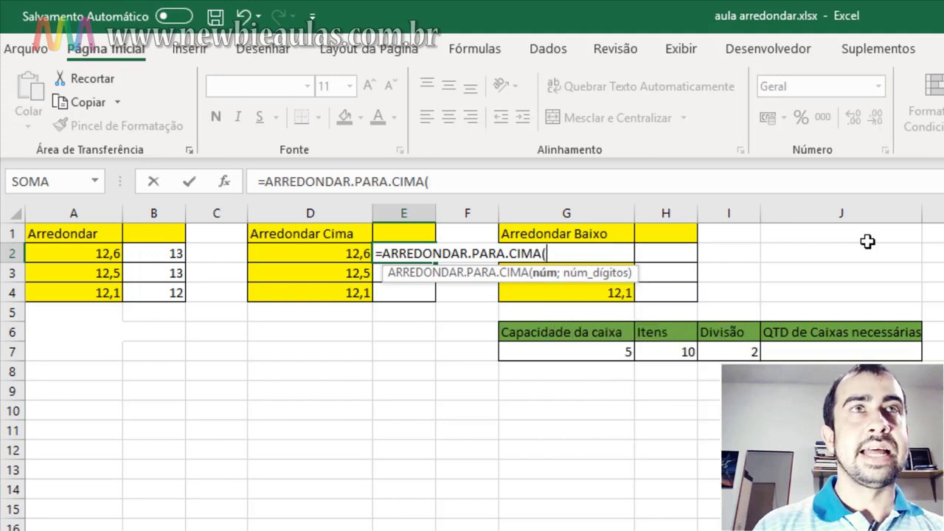
{"action": "type", "text": "d2"}
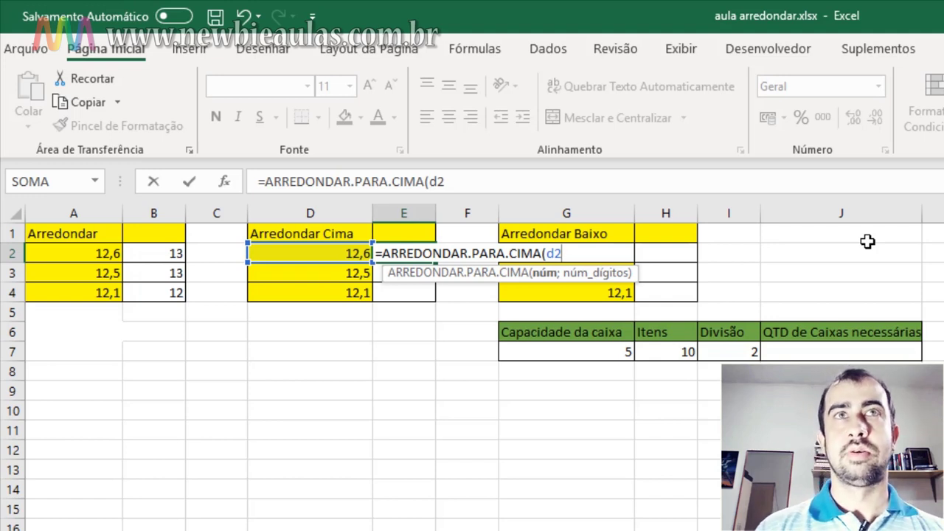
{"action": "type", "text": ";"}
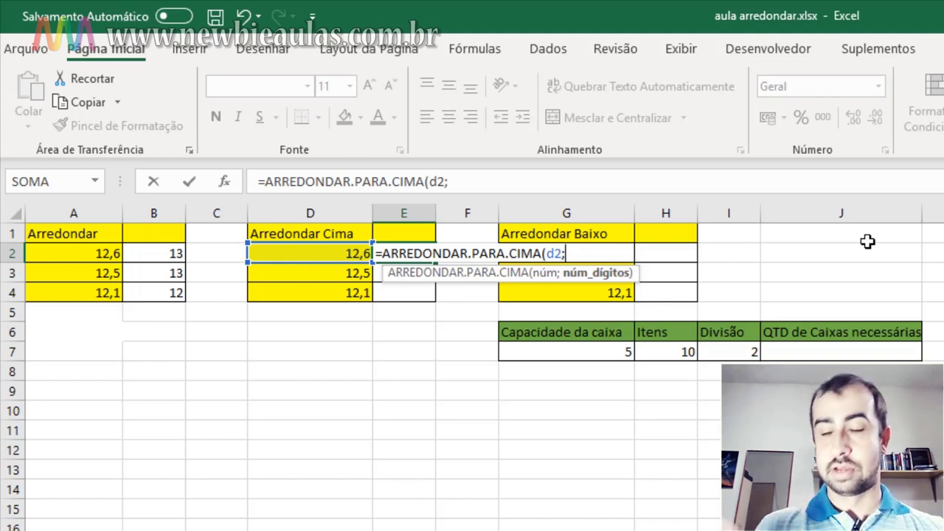
{"action": "type", "text": "0"}
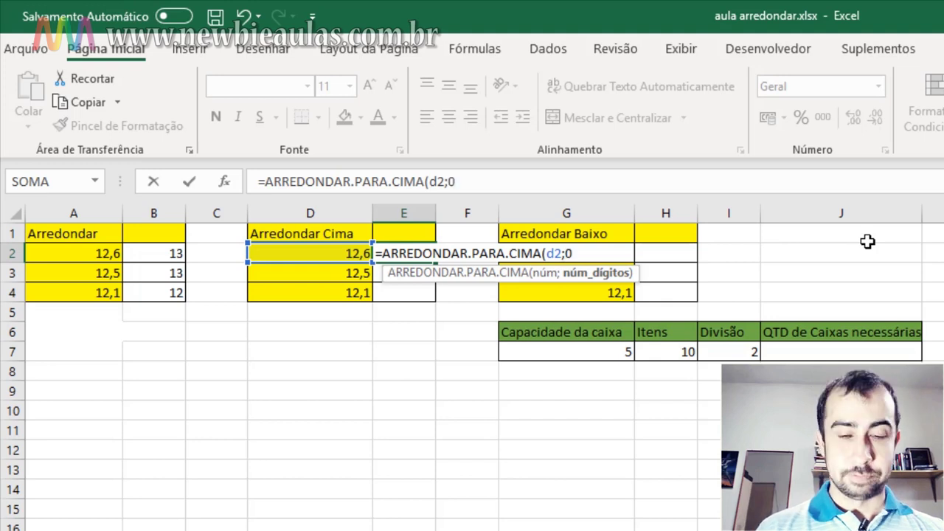
{"action": "type", "text": ")"}
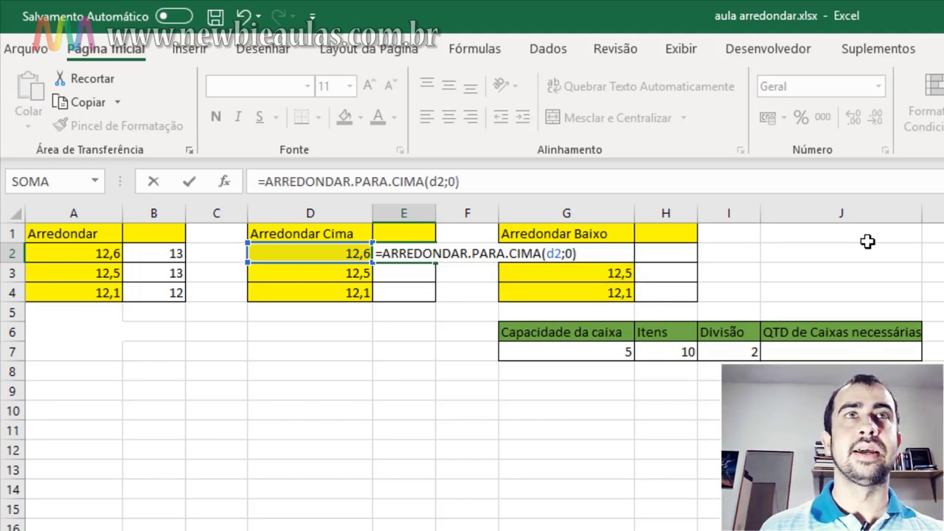
{"action": "key", "text": "Return"}
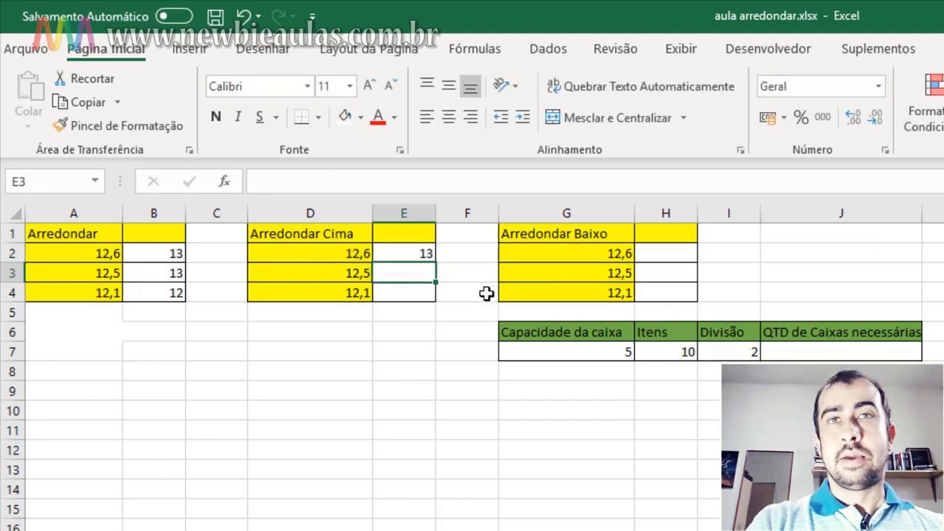
Fill the rounding-up formula from cell E2 down to E4 in the Arredondar Cima table
{"action": "left_click", "coordinate": [421, 256]}
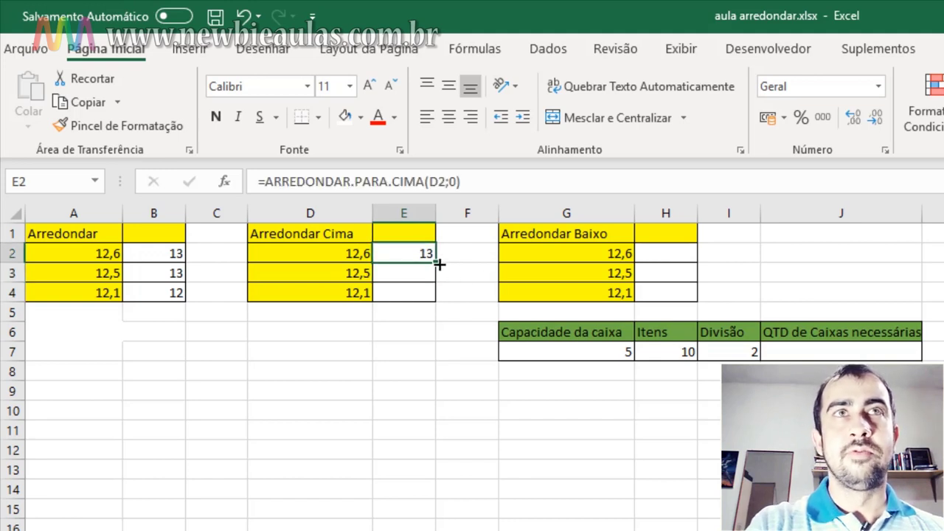
{"action": "left_click_drag", "start_coordinate": [435, 265], "coordinate": [447, 304]}
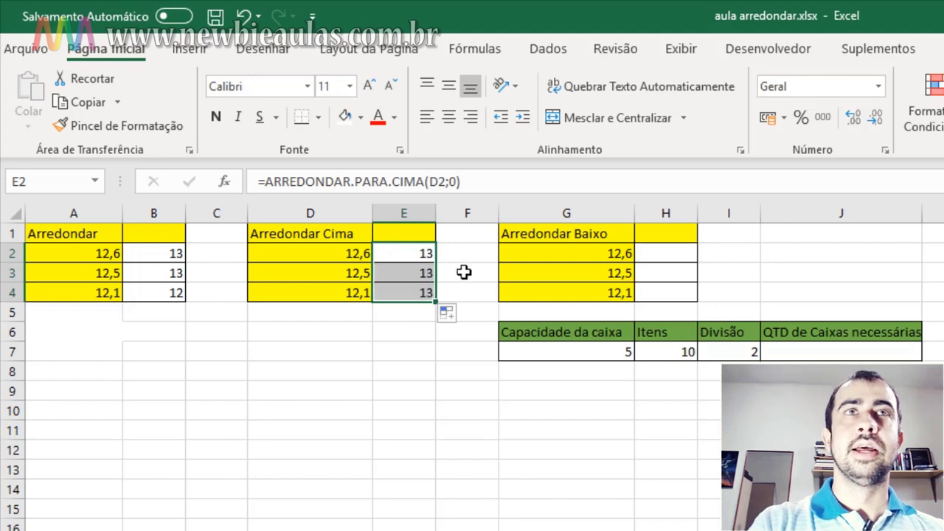
{"action": "left_click", "coordinate": [462, 262]}
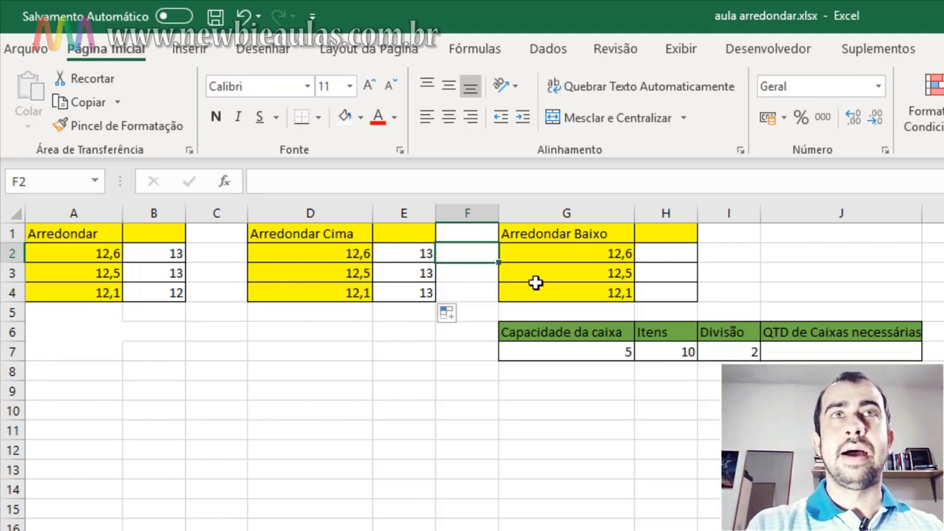
Enter the formula =ARREDONDAR.PARA.BAIXO(G2;0) in cell H2 of the Arredondar Baixo table to round 12,6 down to zero decimals
{"action": "left_click", "coordinate": [668, 252]}
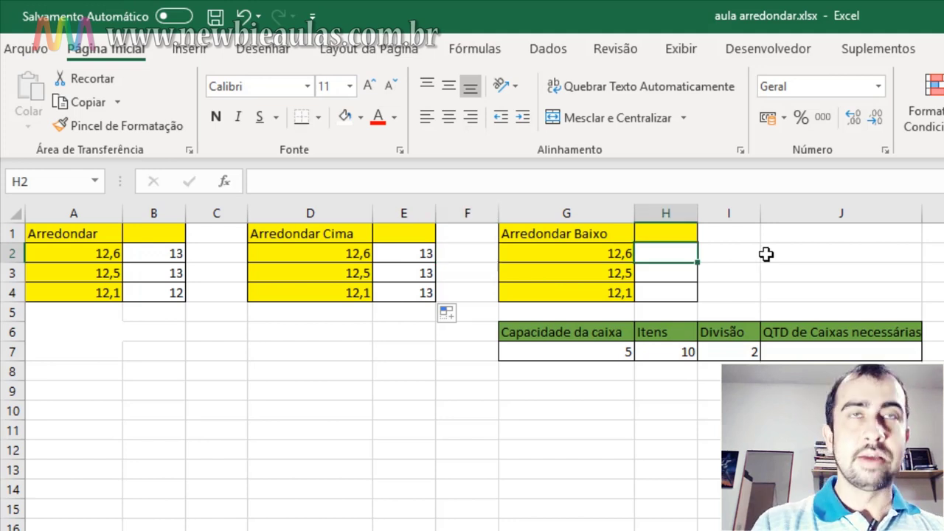
{"action": "type", "text": "=arr"}
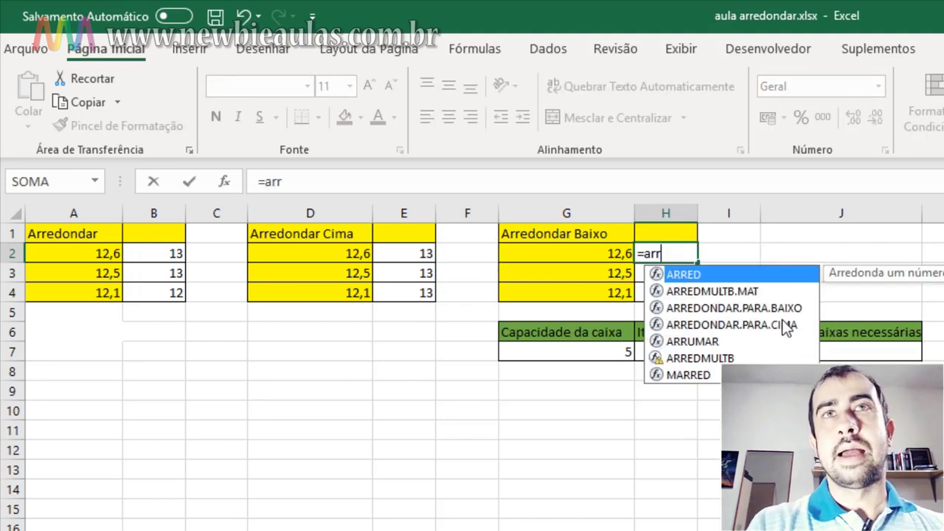
{"action": "left_click", "coordinate": [777, 310]}
{"action": "double_click", "coordinate": [776, 310]}
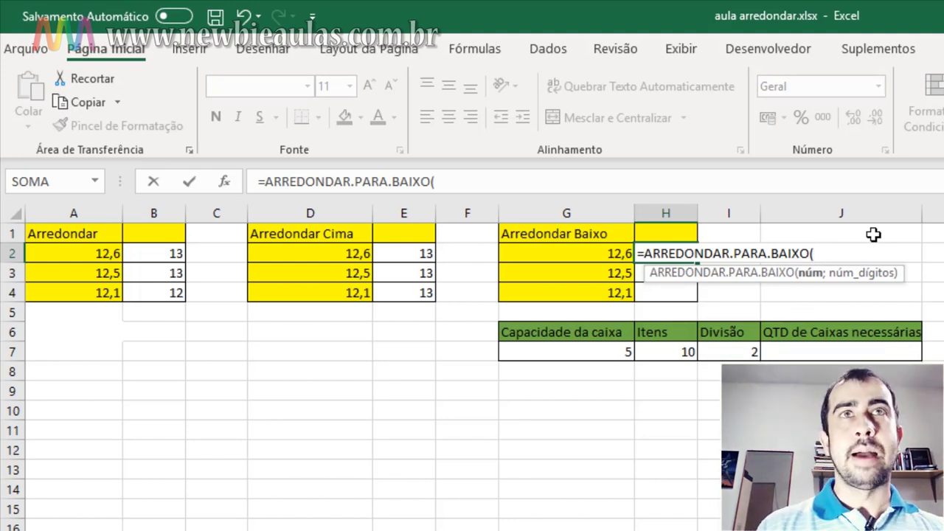
{"action": "type", "text": "g"}
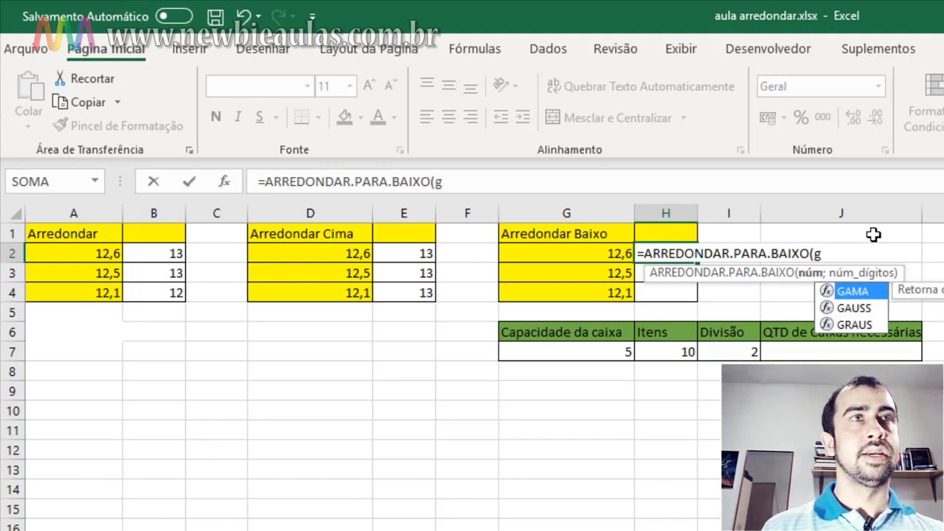
{"action": "type", "text": "2;"}
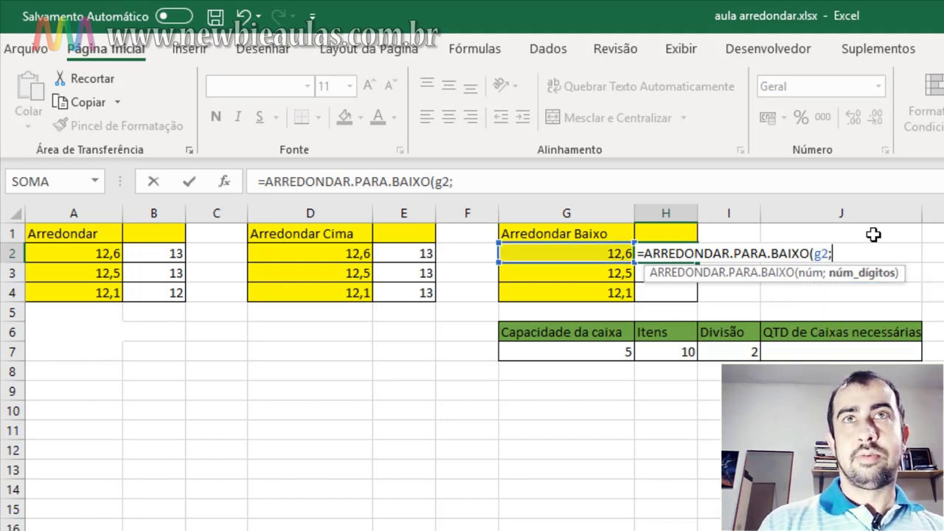
{"action": "type", "text": "0)"}
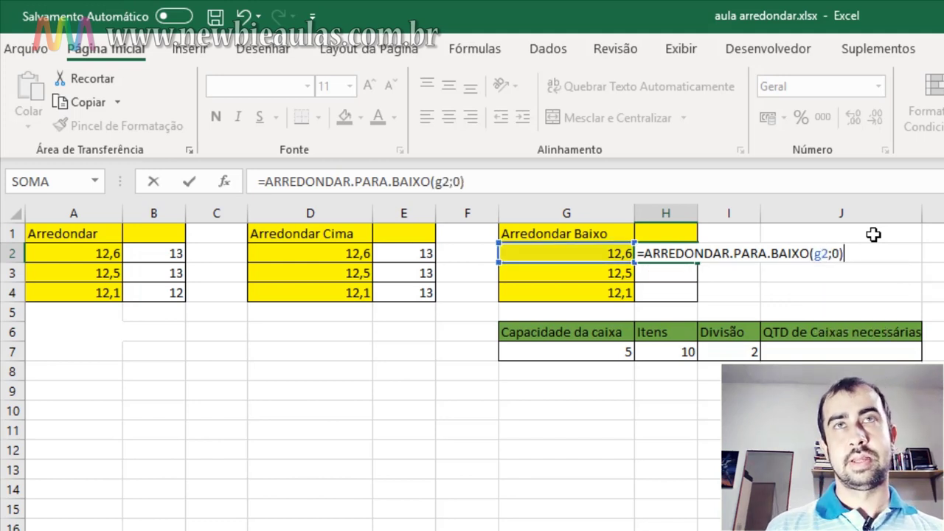
{"action": "key", "text": "Return"}
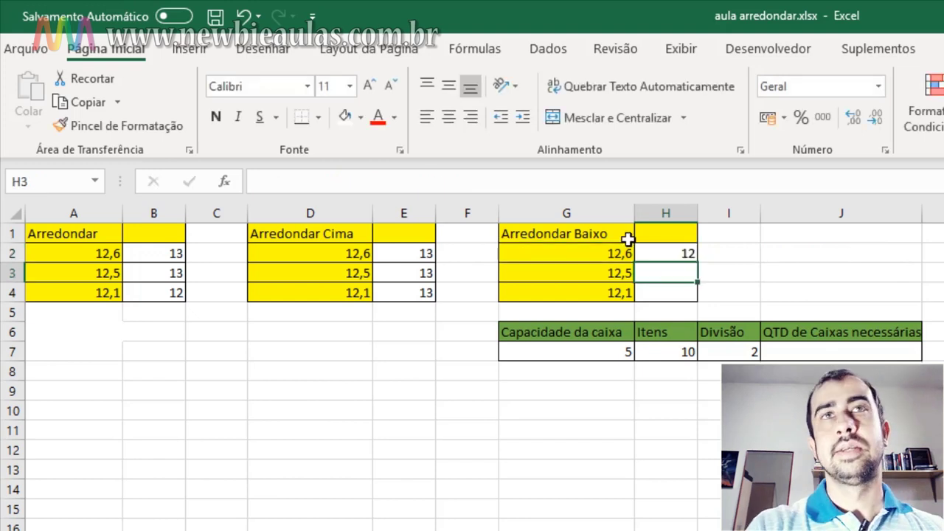
Fill the rounding-down formula from cell H2 down to H4 in the Arredondar Baixo table
{"action": "left_click", "coordinate": [678, 253]}
{"action": "left_click_drag", "start_coordinate": [697, 263], "coordinate": [702, 302]}
{"action": "left_click", "coordinate": [742, 270]}
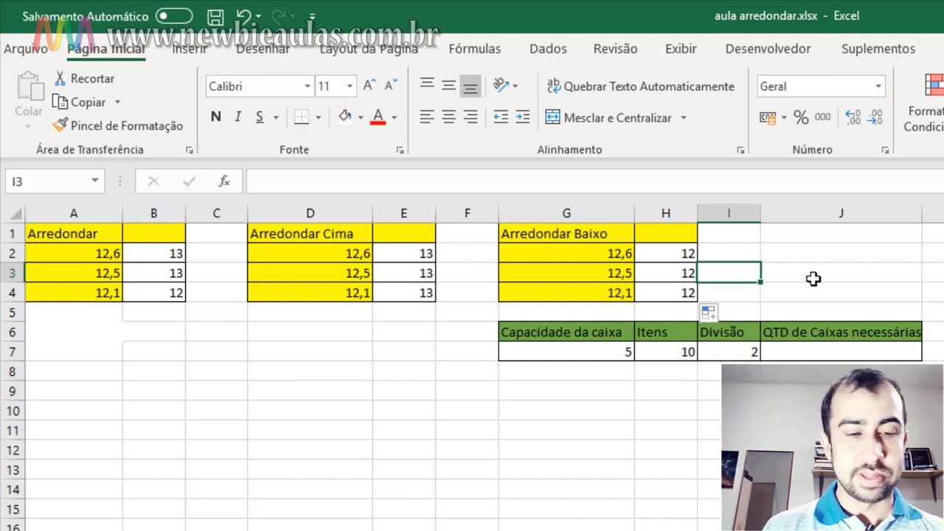
{"action": "type", "text": "=arr"}
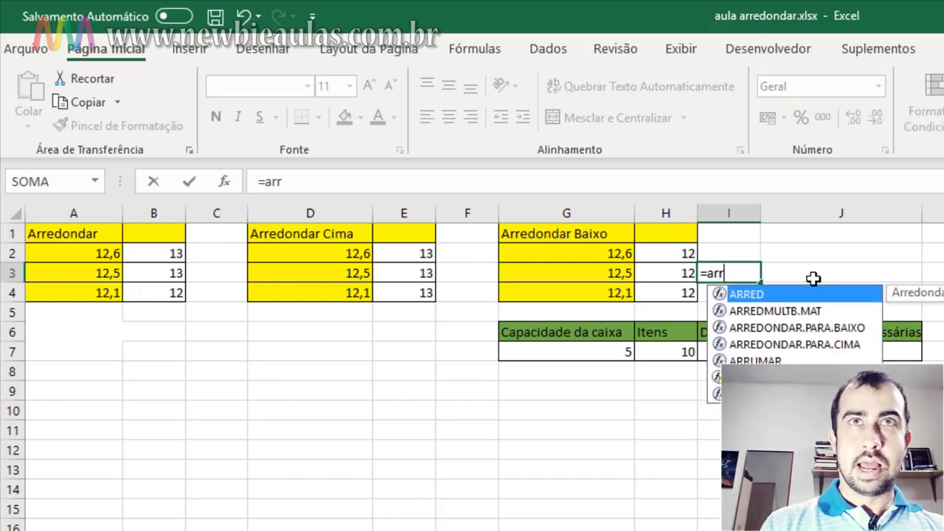
{"action": "type", "text": "ed("}
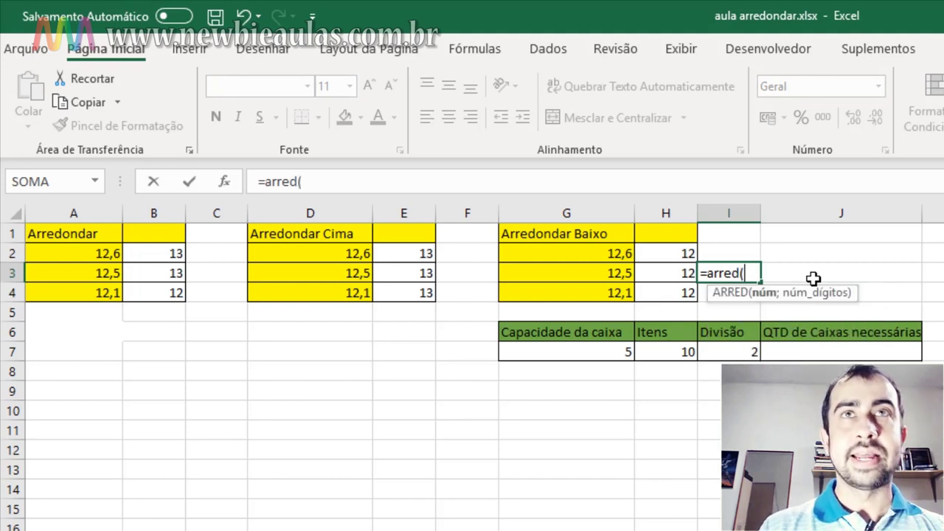
{"action": "type", "text": "médi"}
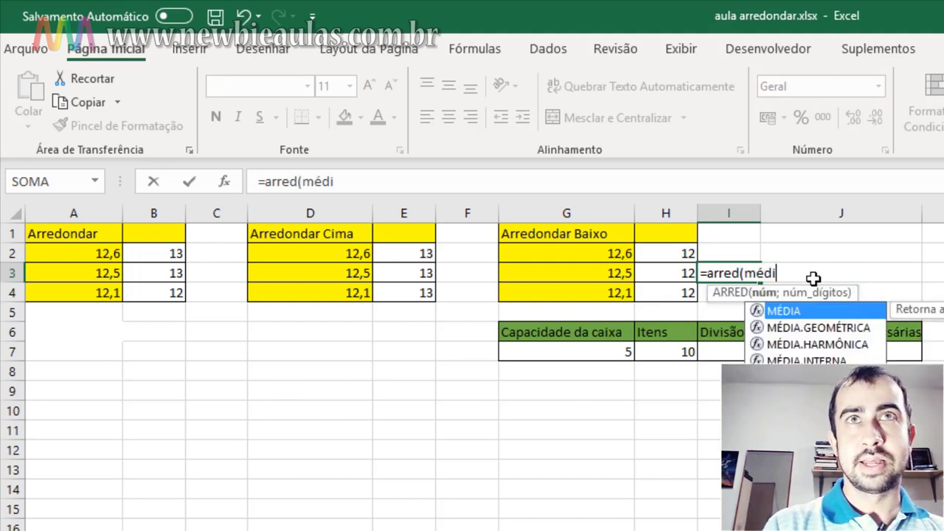
{"action": "type", "text": "a("}
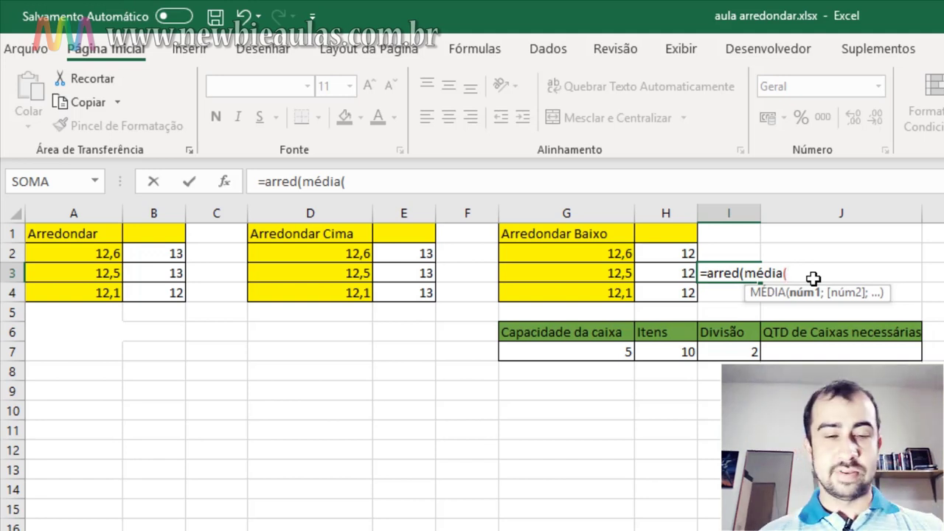
{"action": "key", "text": "BackSpace"}
{"action": "key", "text": "BackSpace"}
{"action": "key", "text": "BackSpace"}
{"action": "key", "text": "BackSpace"}
{"action": "key", "text": "BackSpace"}
{"action": "key", "text": "BackSpace"}
{"action": "key", "text": "BackSpace"}
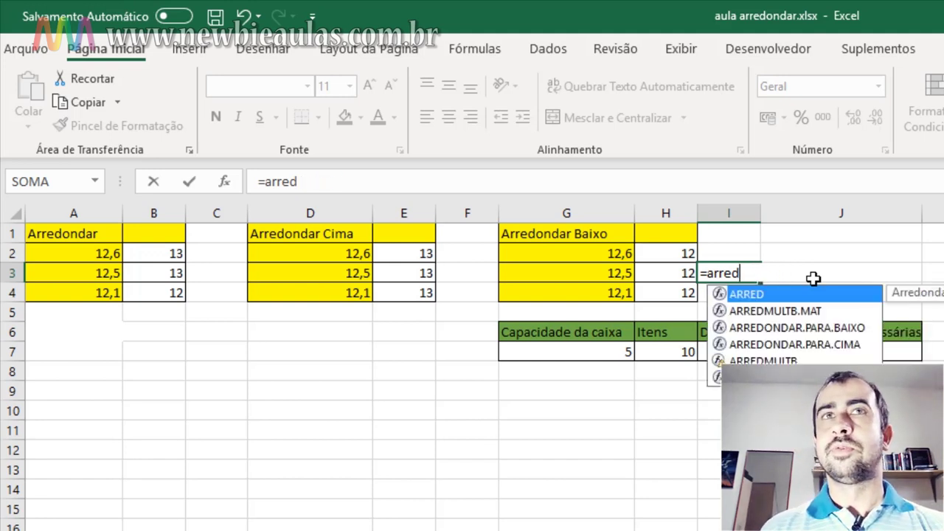
{"action": "key", "text": "BackSpace"}
{"action": "key", "text": "BackSpace"}
{"action": "key", "text": "BackSpace"}
{"action": "key", "text": "BackSpace"}
{"action": "key", "text": "BackSpace"}
{"action": "key", "text": "BackSpace"}
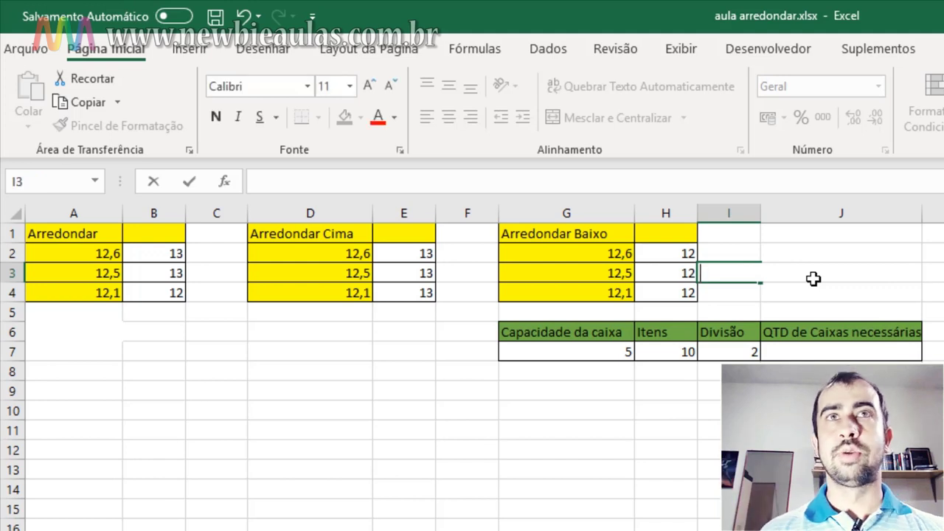
{"action": "key", "text": "Return"}
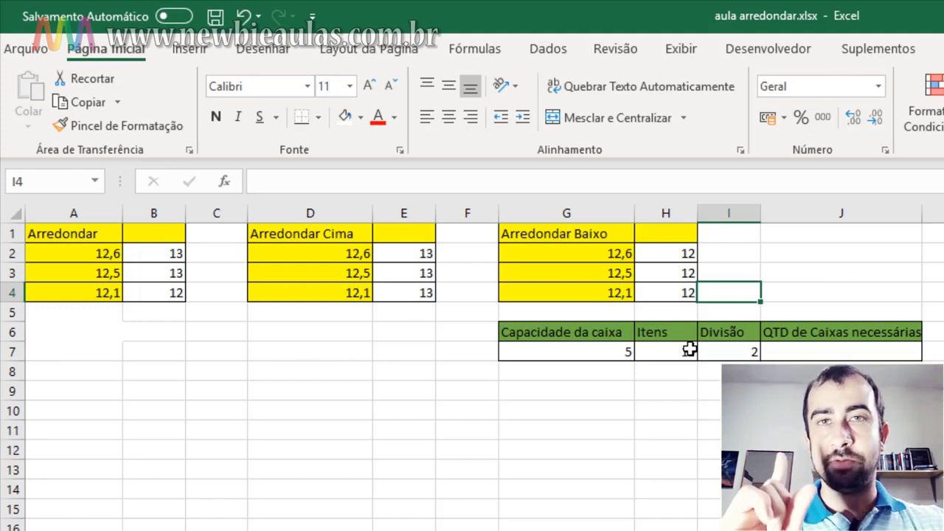
Examine the box table in G6:J7, covering the box capacity, the items, the division formula and the required-boxes cell
{"action": "left_click", "coordinate": [712, 430]}
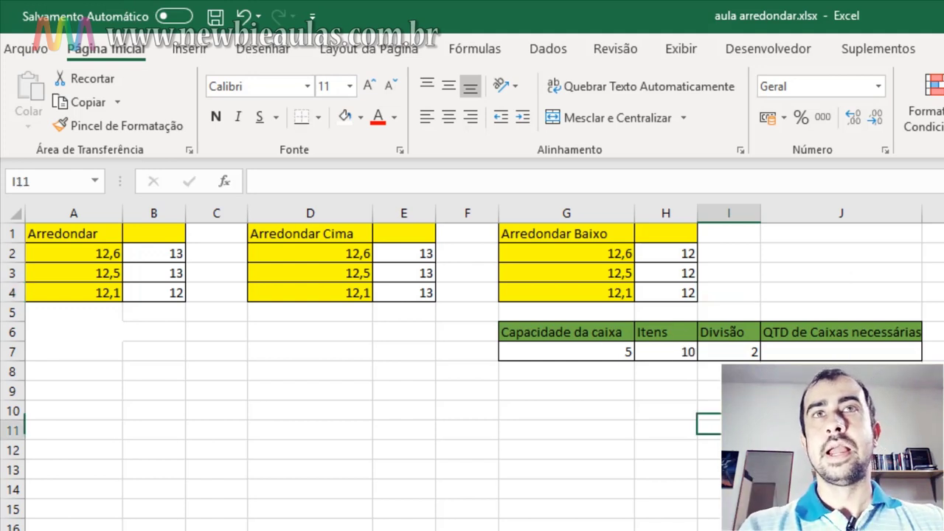
{"action": "left_click", "coordinate": [574, 337]}
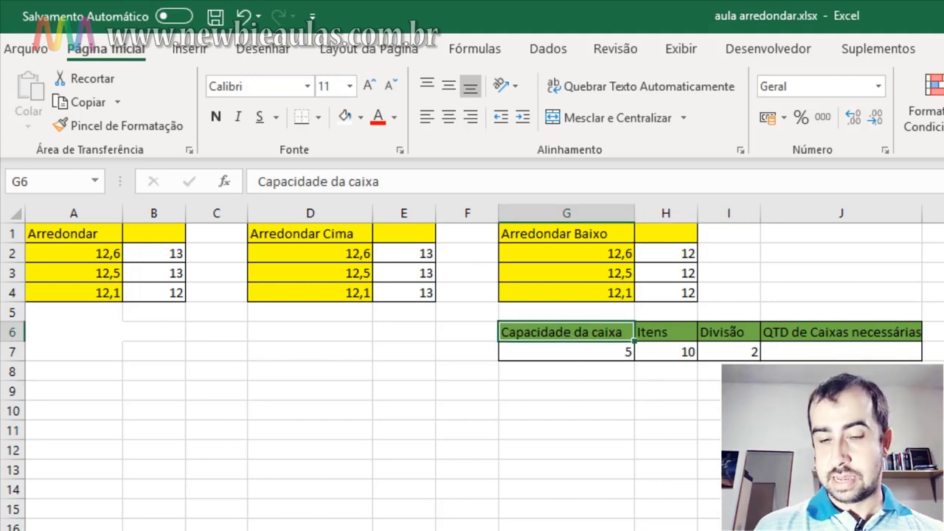
{"action": "left_click", "coordinate": [574, 351]}
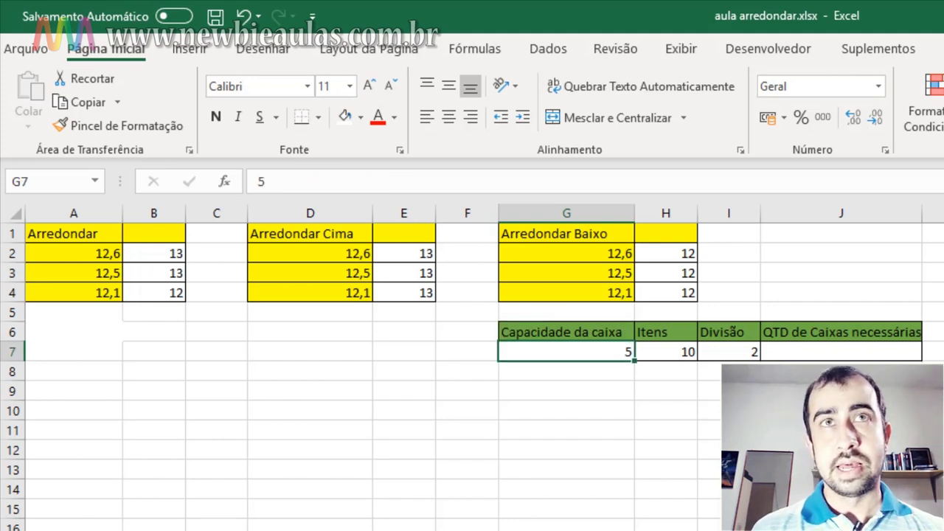
{"action": "left_click", "coordinate": [666, 352]}
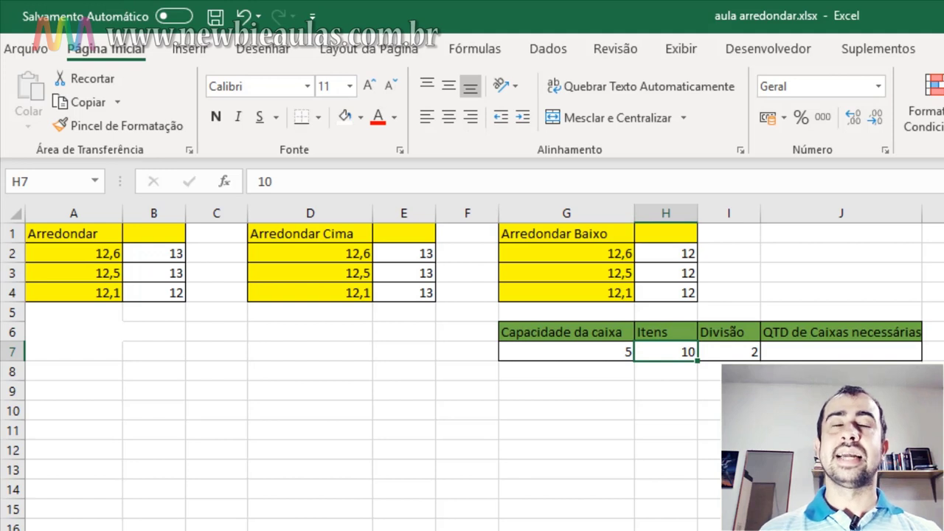
{"action": "left_click", "coordinate": [666, 333]}
{"action": "left_click", "coordinate": [728, 352]}
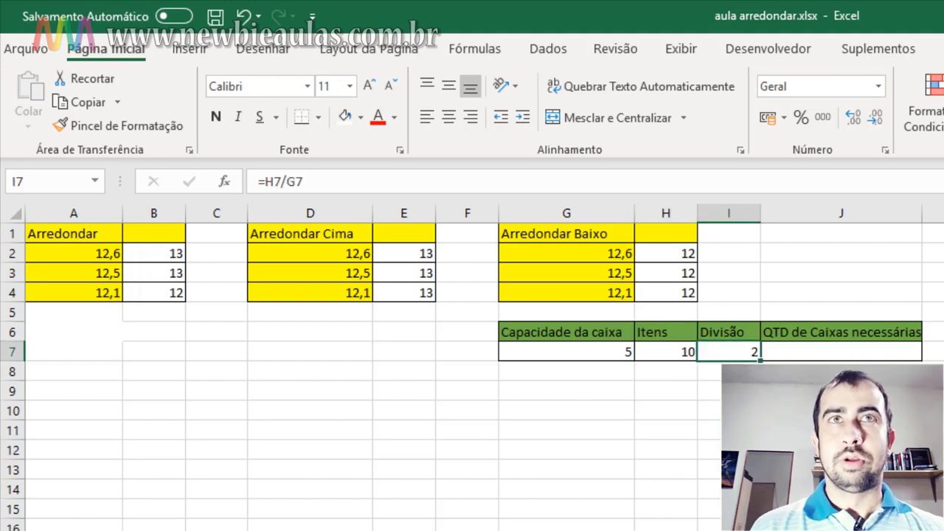
{"action": "left_click", "coordinate": [666, 352]}
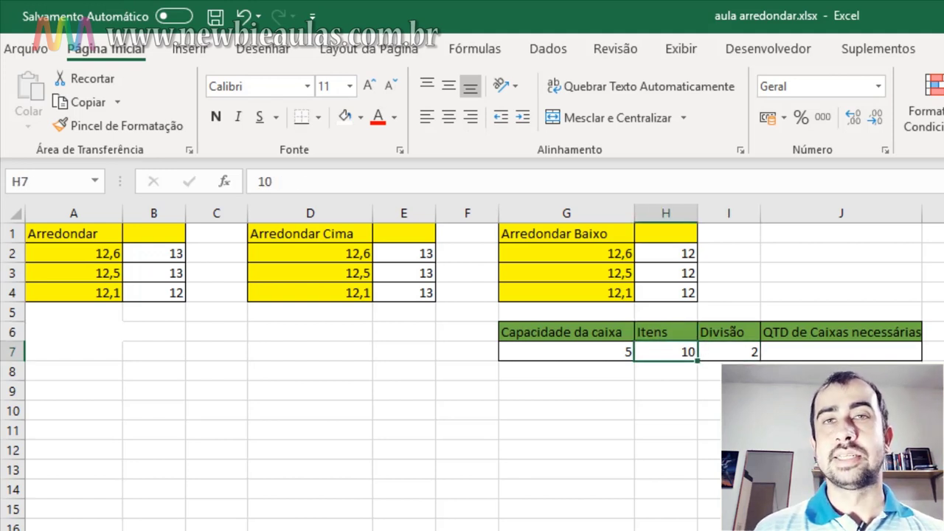
{"action": "left_click", "coordinate": [566, 352]}
{"action": "left_click", "coordinate": [666, 352]}
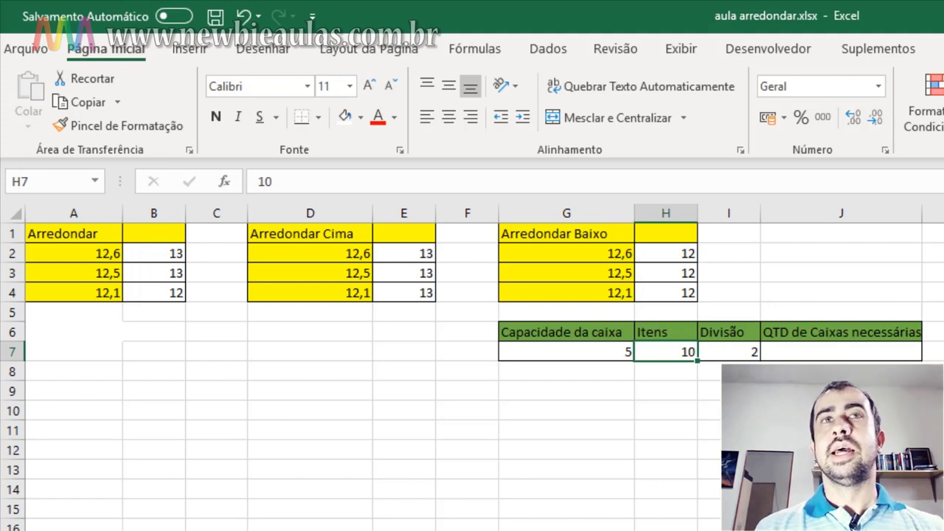
{"action": "key", "text": "Left"}
{"action": "key", "text": "Right"}
{"action": "key", "text": "Right"}
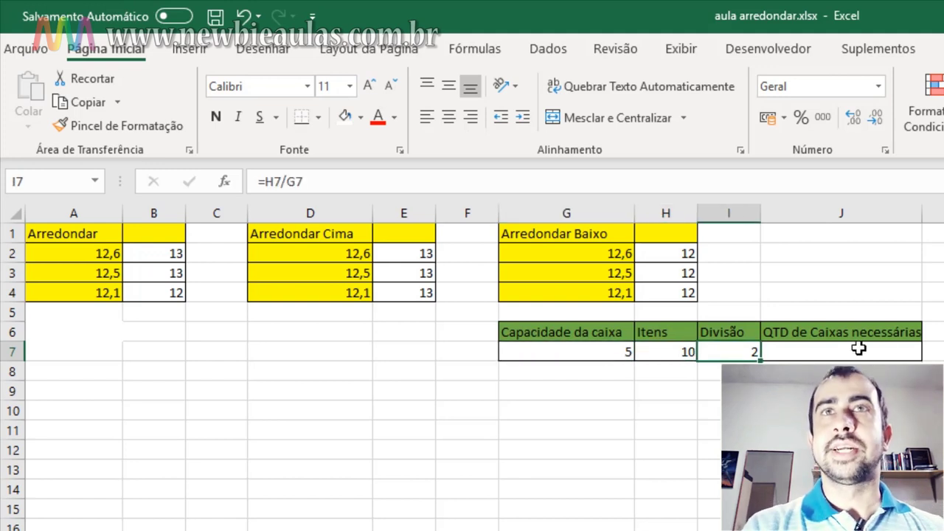
{"action": "left_click", "coordinate": [880, 353]}
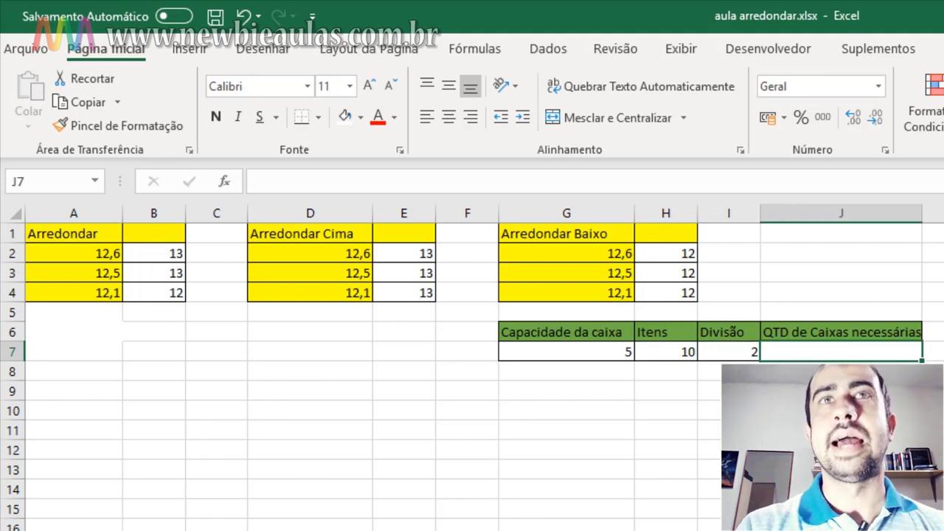
Set the Itens value in cell H7 to 13 and check the resulting division in cell I7
{"action": "left_click", "coordinate": [747, 351]}
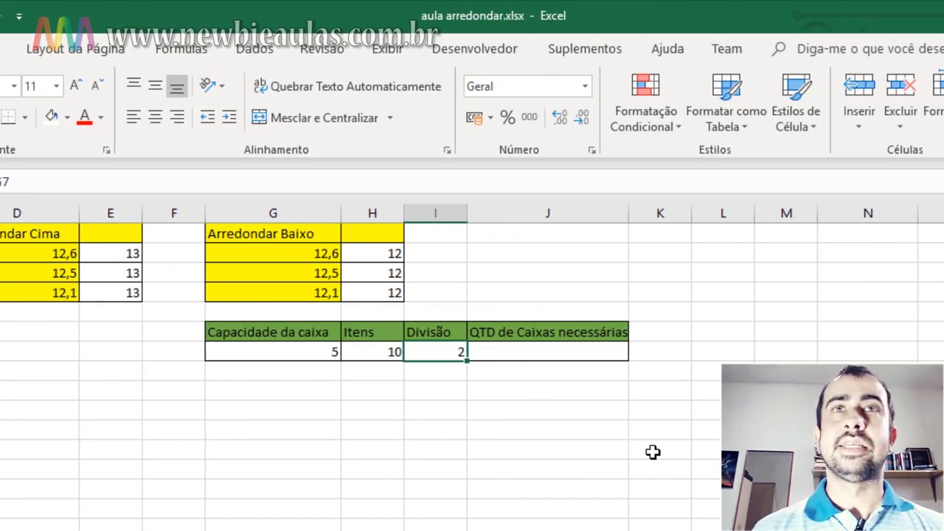
{"action": "key", "text": "Left"}
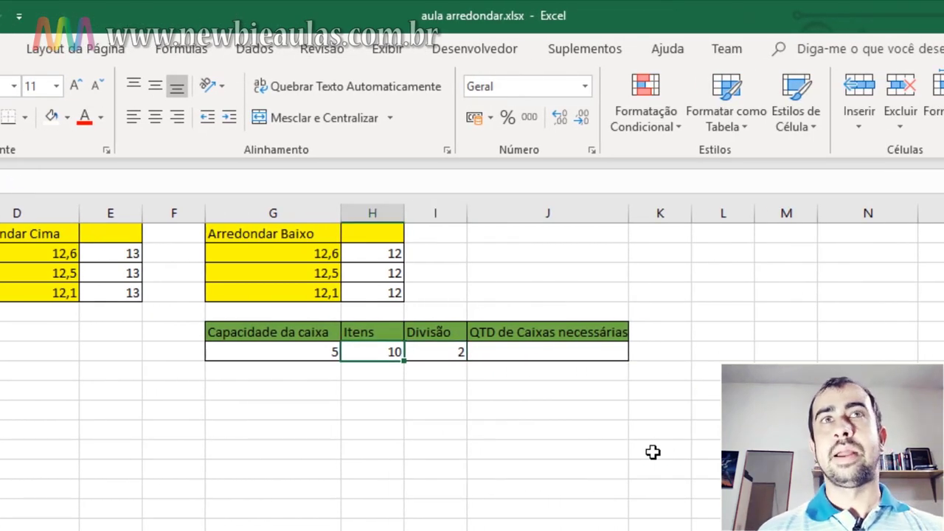
{"action": "type", "text": "13"}
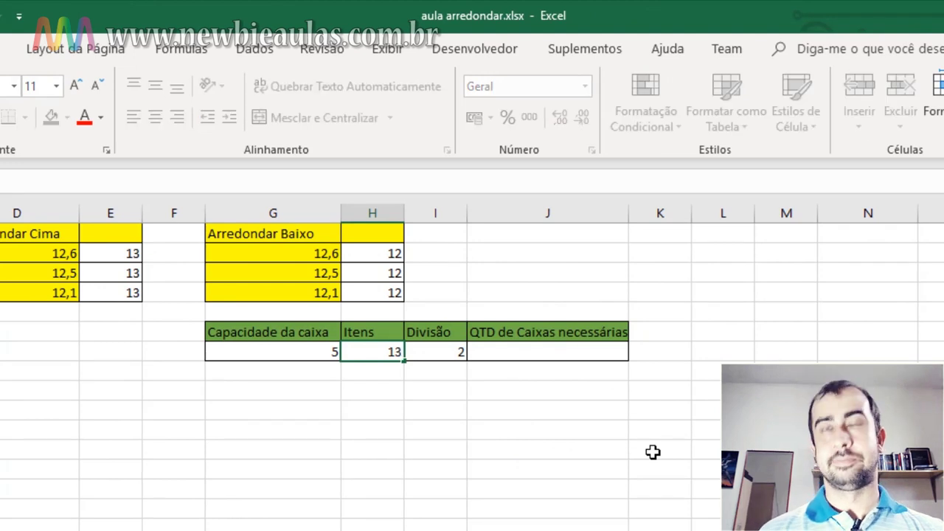
{"action": "key", "text": "Return"}
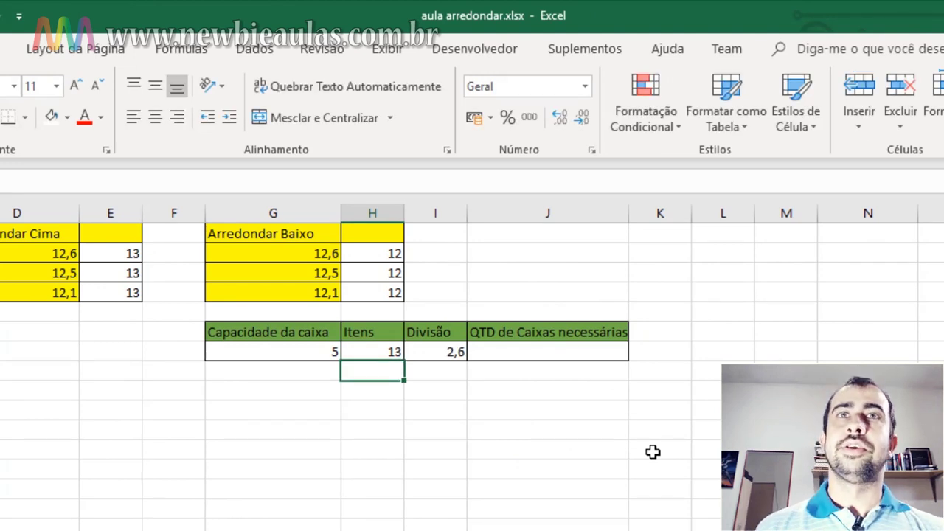
{"action": "key", "text": "Up"}
{"action": "key", "text": "Right"}
{"action": "key", "text": "Right"}
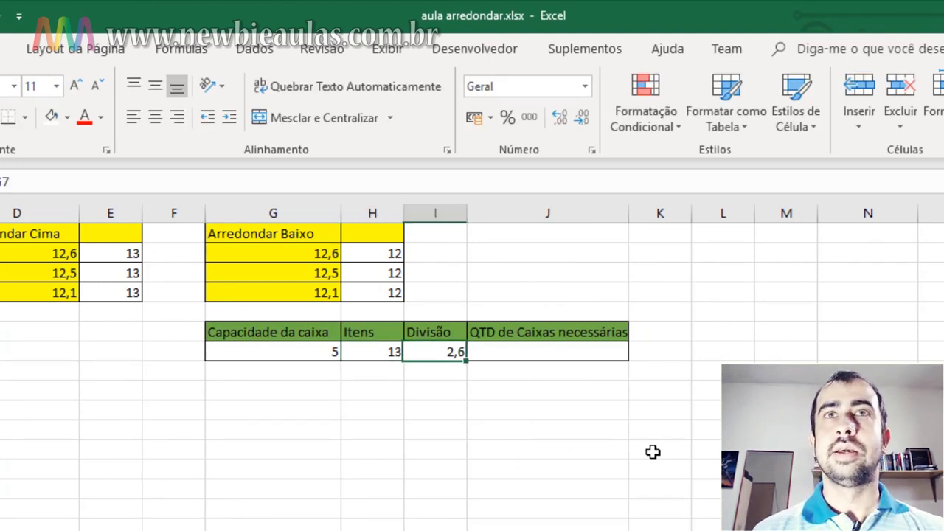
{"action": "key", "text": "Down"}
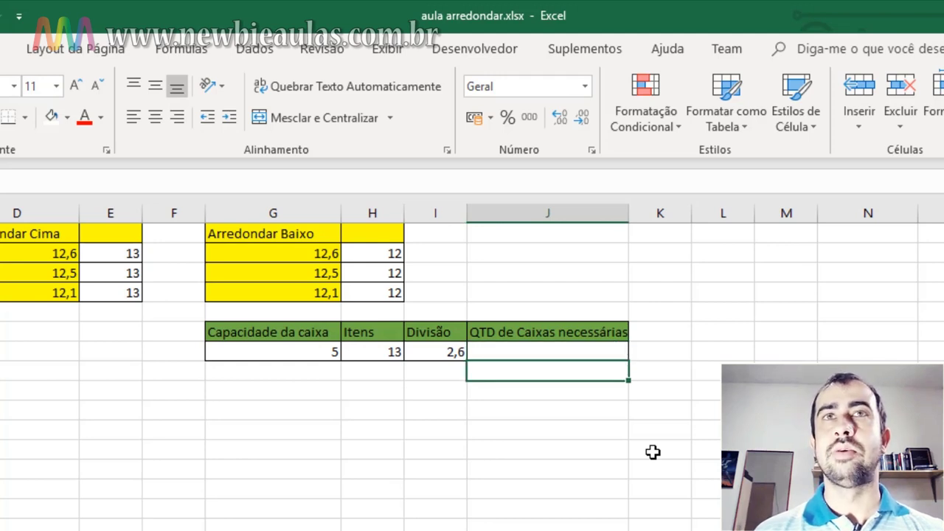
{"action": "key", "text": "Up"}
{"action": "key", "text": "Left"}
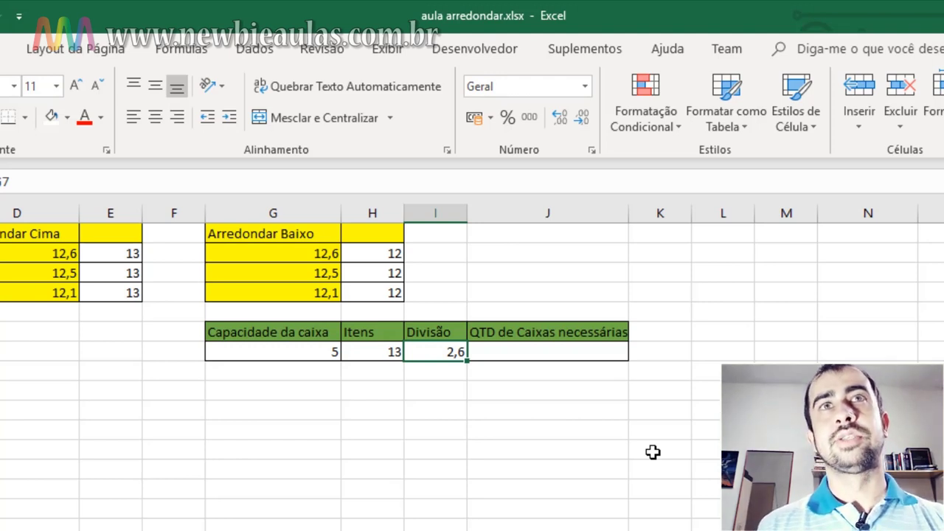
Try box capacities of 10 and 9 in cell G7 and restore the capacity to 5
{"action": "key", "text": "Left"}
{"action": "key", "text": "Left"}
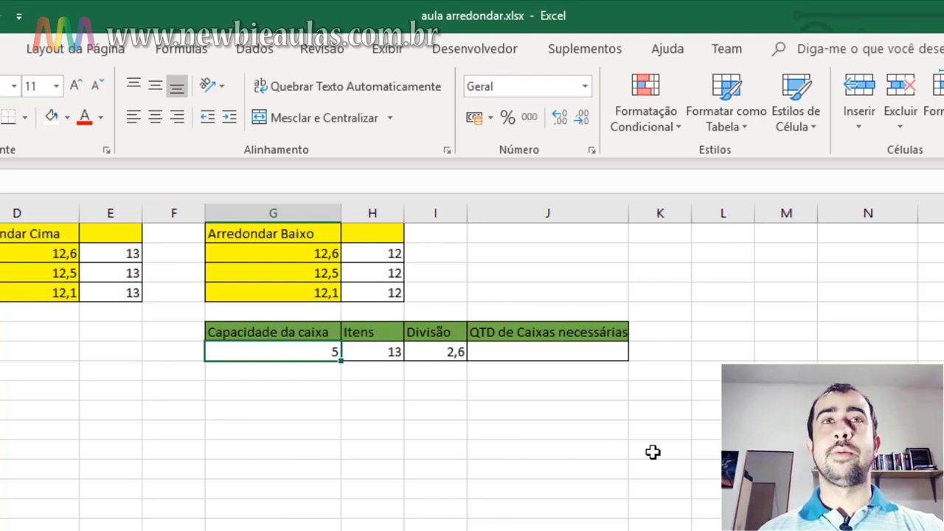
{"action": "key", "text": "Right"}
{"action": "key", "text": "Left"}
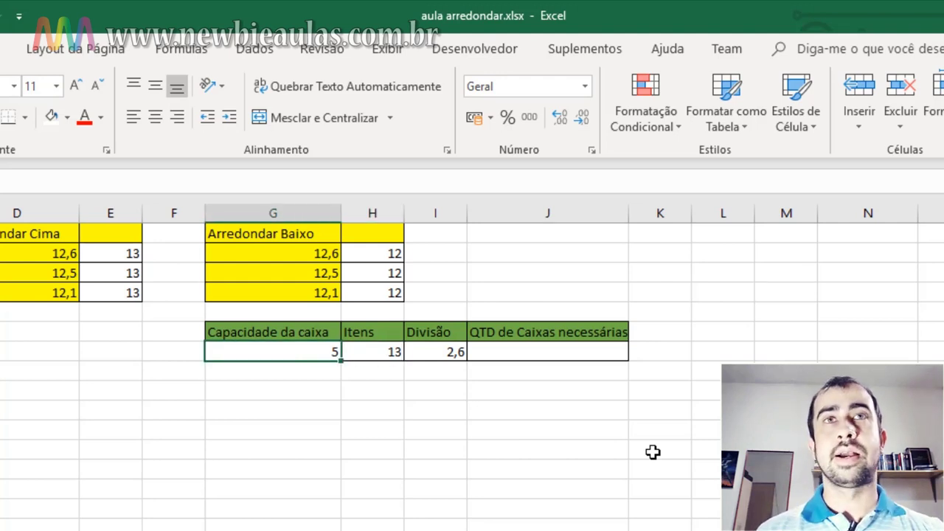
{"action": "type", "text": "10"}
{"action": "key", "text": "Return"}
{"action": "key", "text": "Up"}
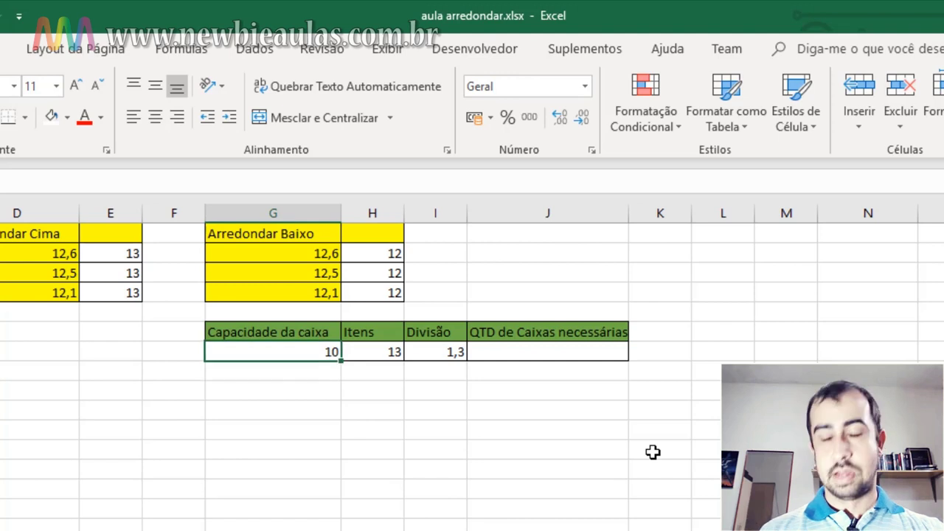
{"action": "type", "text": "9"}
{"action": "key", "text": "Return"}
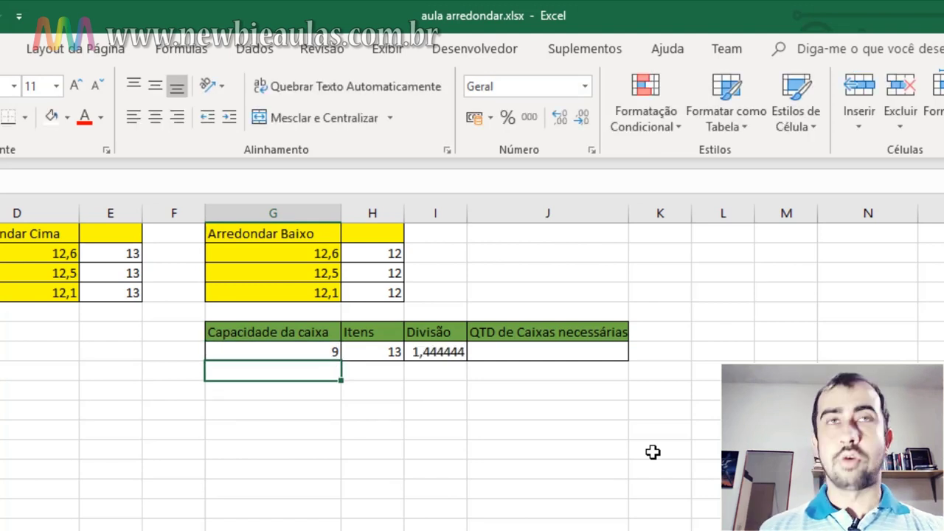
{"action": "key", "text": "Up"}
{"action": "type", "text": "5"}
{"action": "key", "text": "Return"}
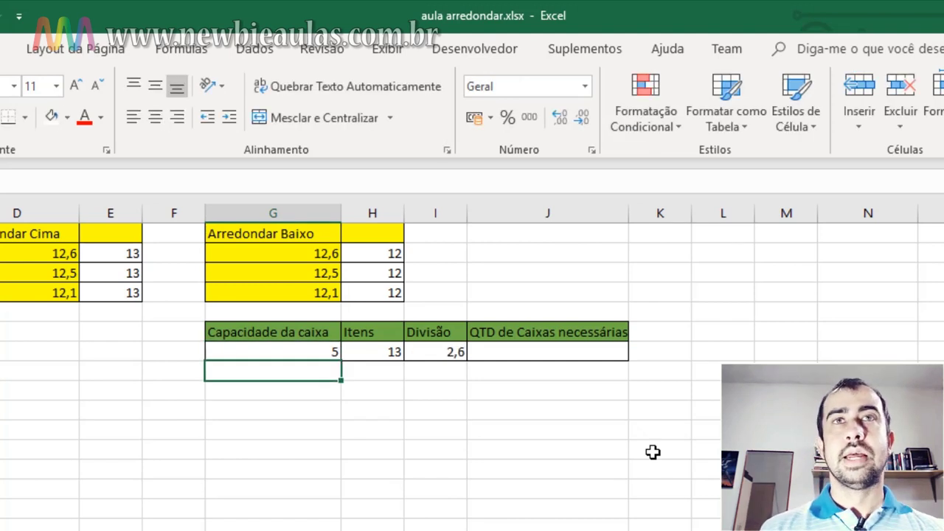
Begin a MARRED formula in the required-boxes cell J7 with the division cell I7 as the number to round
{"action": "key", "text": "Up"}
{"action": "key", "text": "Right"}
{"action": "key", "text": "Right"}
{"action": "key", "text": "Right"}
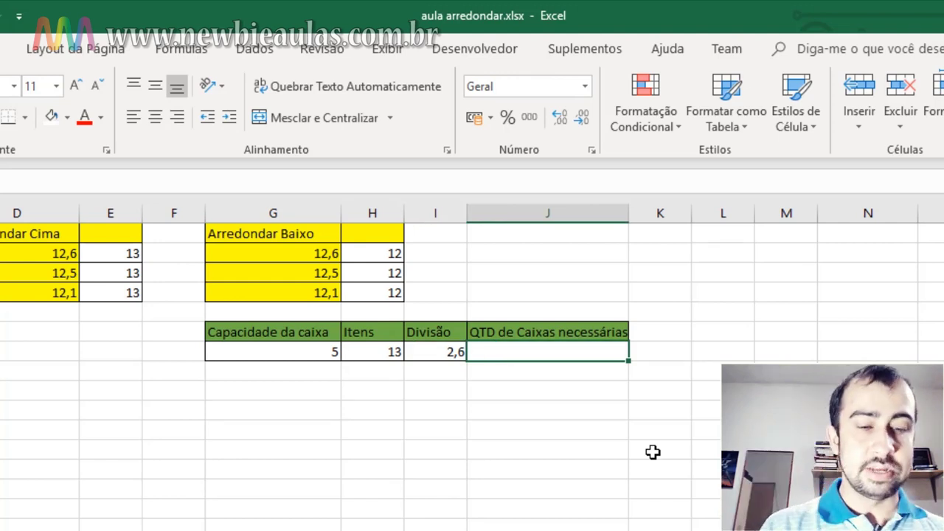
{"action": "type", "text": "="}
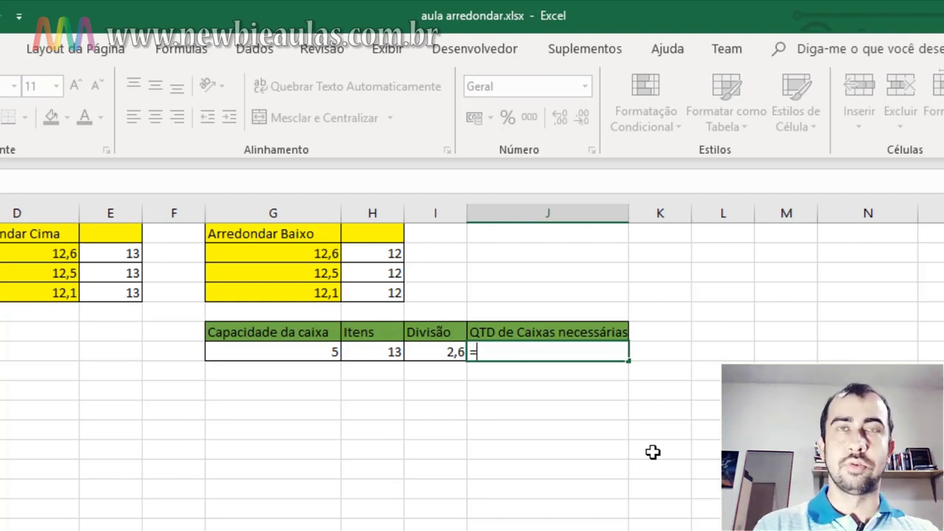
{"action": "type", "text": "marred"}
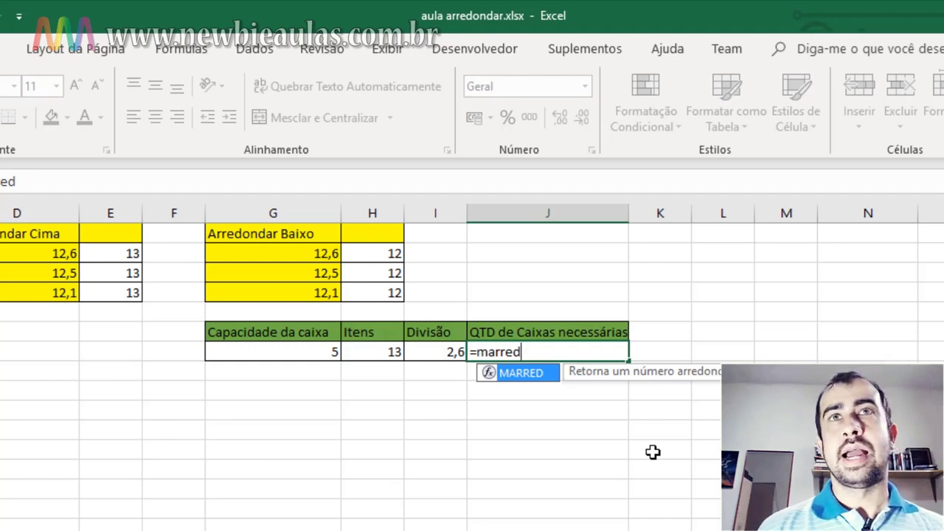
{"action": "type", "text": "("}
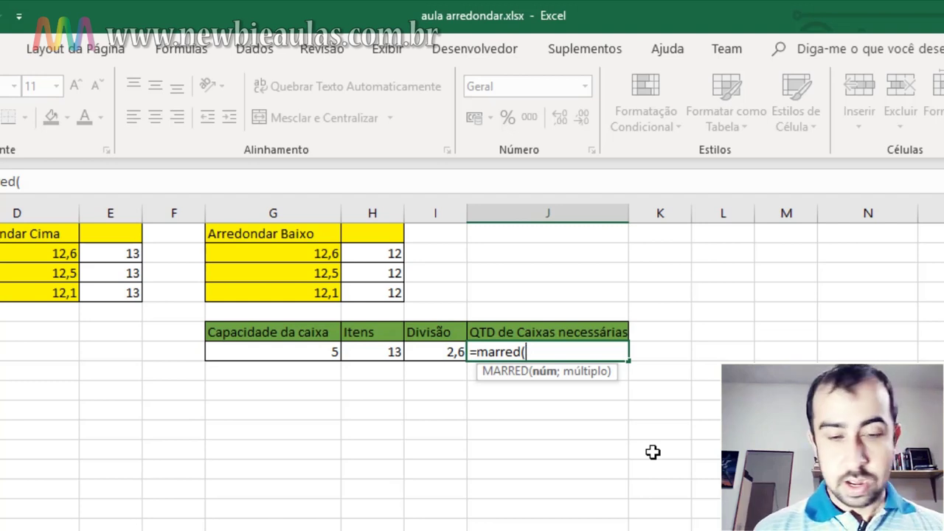
{"action": "type", "text": "i7"}
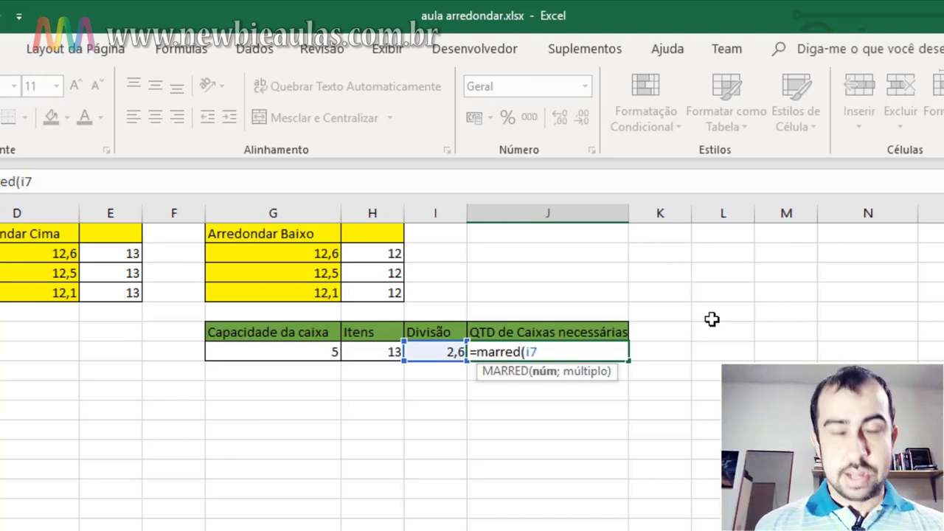
{"action": "type", "text": ";"}
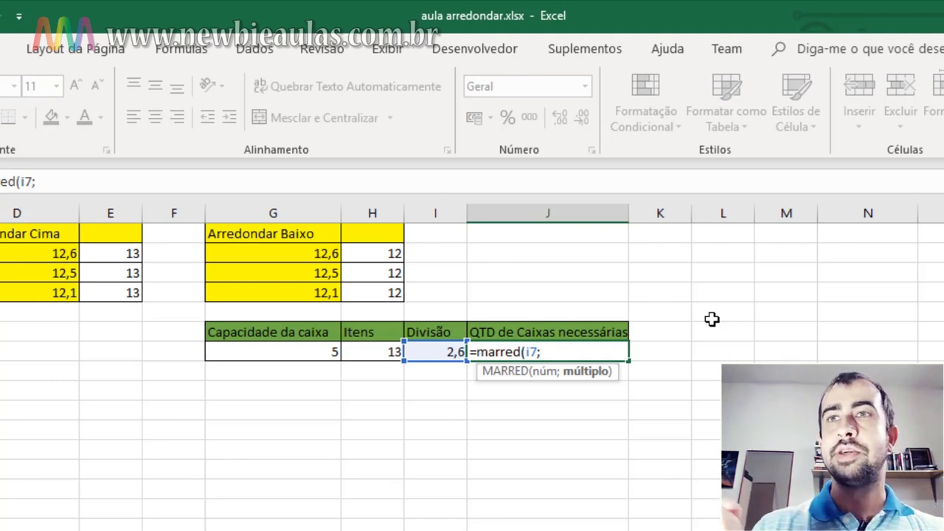
Complete the J7 formula with ARREDONDAR.PARA.CIMA(I7;0) nested as the multiple of MARRED
{"action": "type", "text": "arr"}
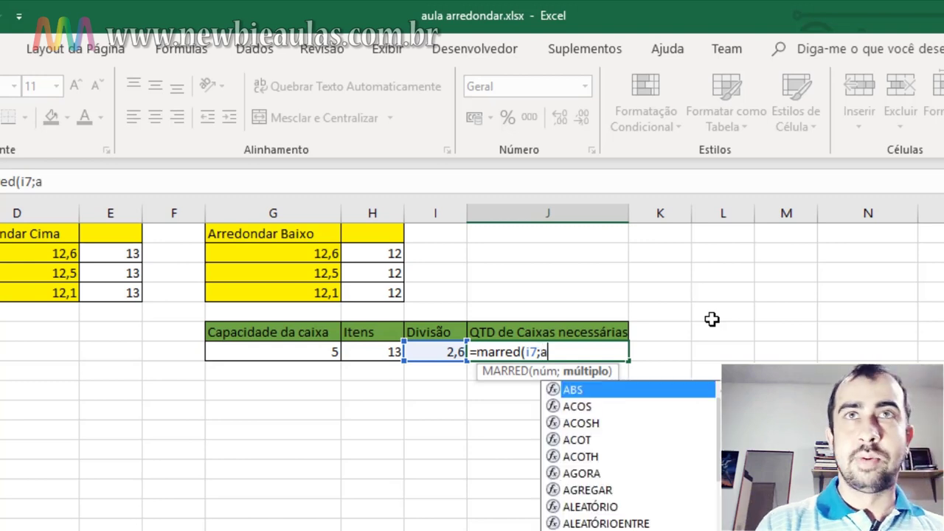
{"action": "type", "text": "e"}
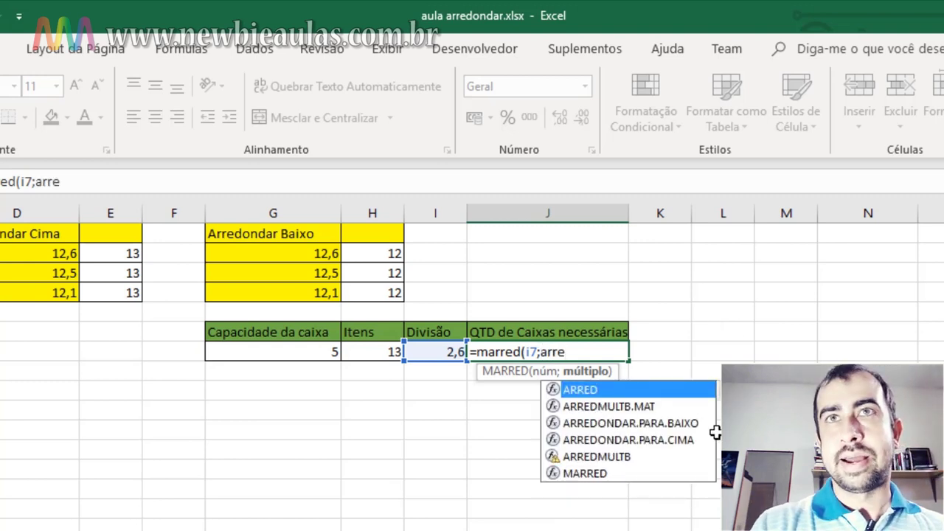
{"action": "double_click", "coordinate": [695, 443]}
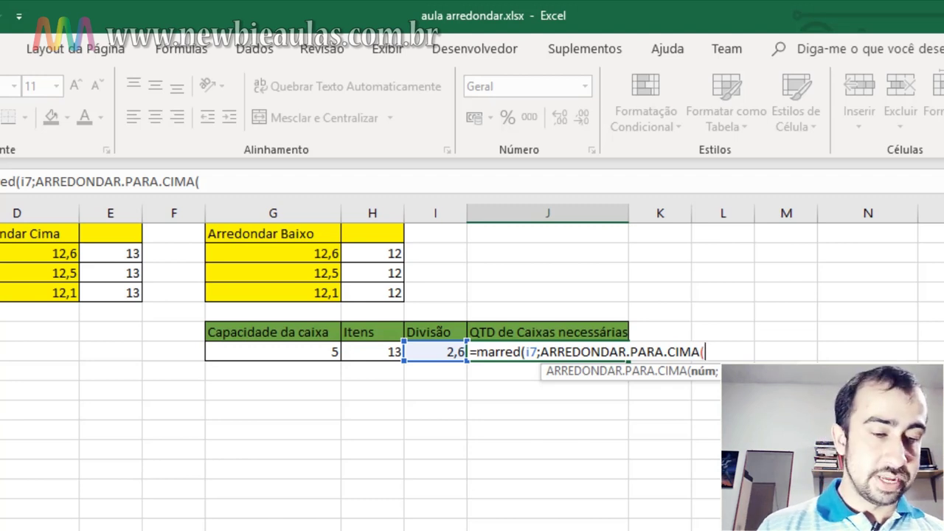
{"action": "type", "text": "i7"}
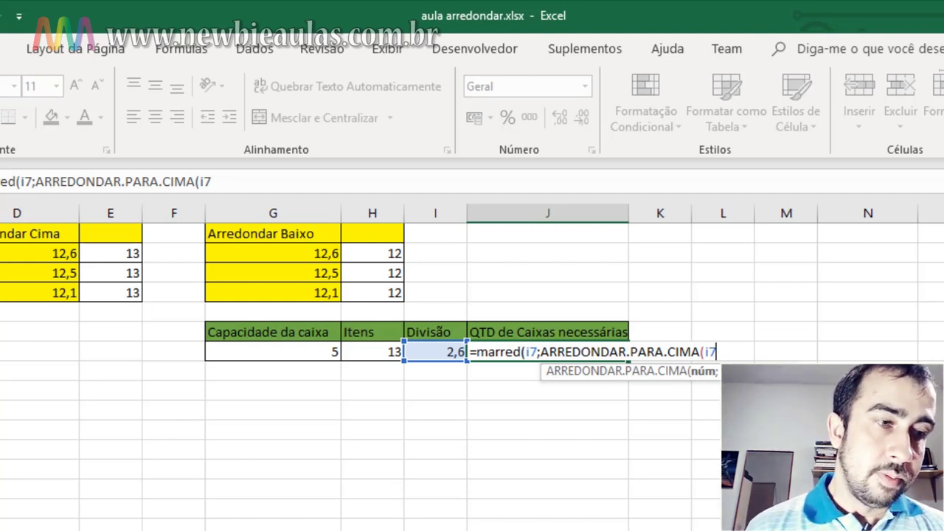
{"action": "type", "text": ";"}
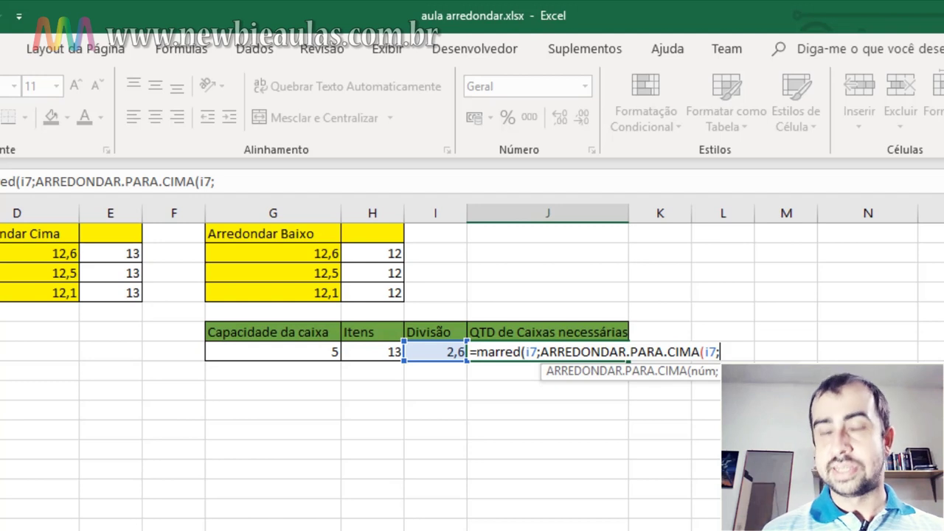
{"action": "type", "text": "0"}
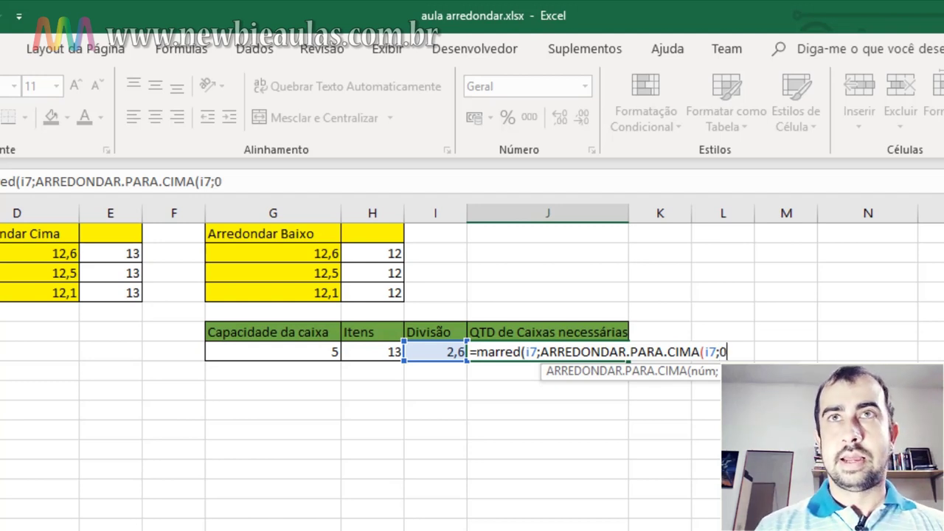
{"action": "type", "text": ")"}
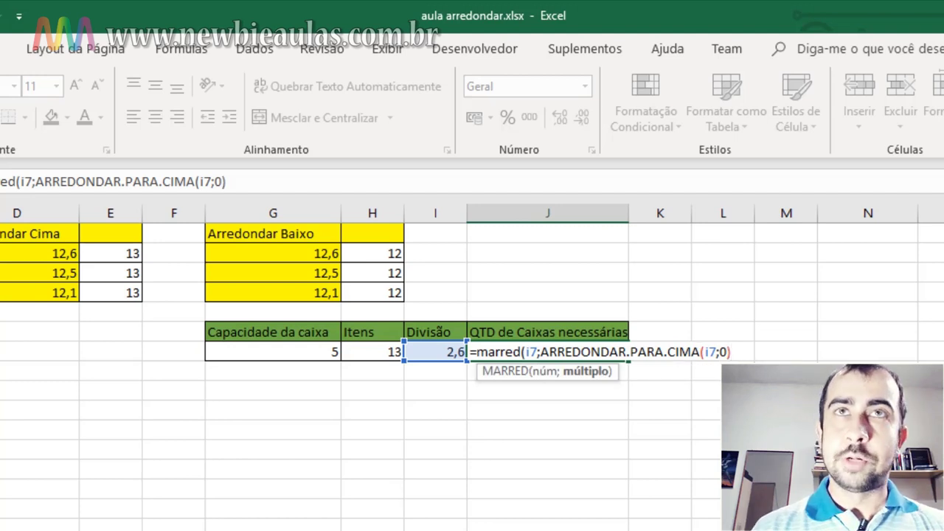
{"action": "type", "text": ")"}
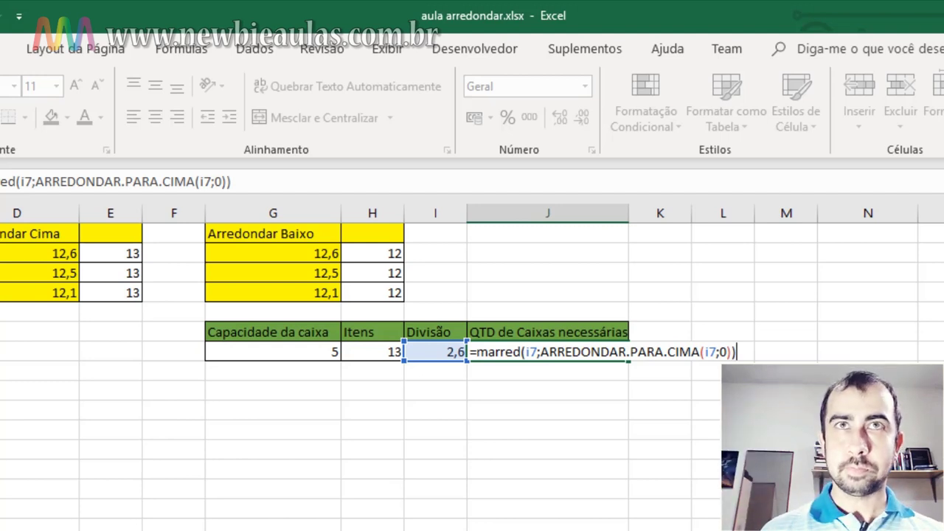
{"action": "key", "text": "Return"}
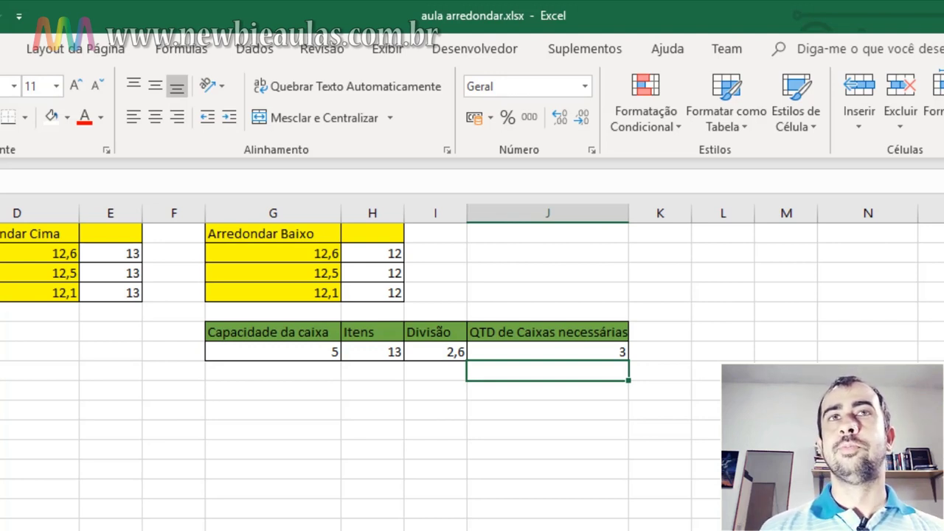
Review the J7 formula and test it with box capacities of 10 and 20 in cell G7
{"action": "left_click", "coordinate": [547, 352]}
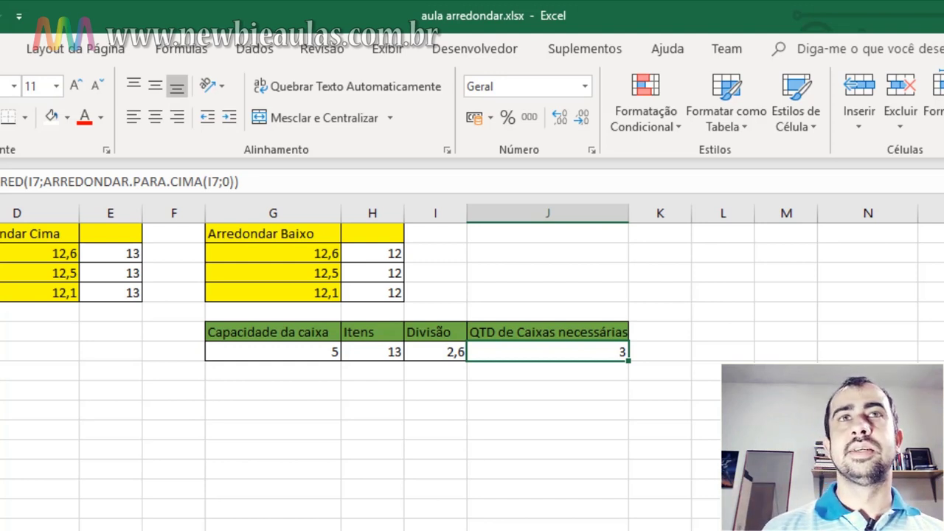
{"action": "key", "text": "Left"}
{"action": "key", "text": "Left"}
{"action": "key", "text": "Left"}
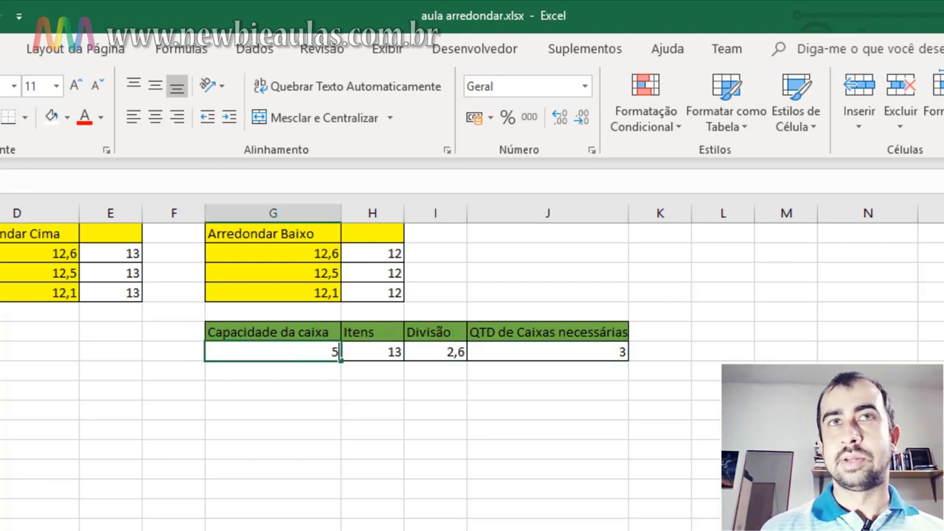
{"action": "type", "text": "10"}
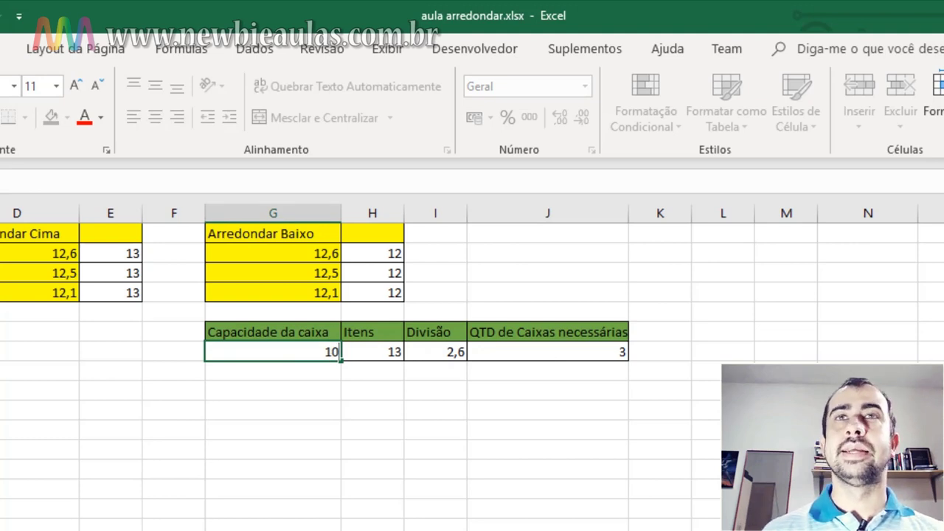
{"action": "key", "text": "Return"}
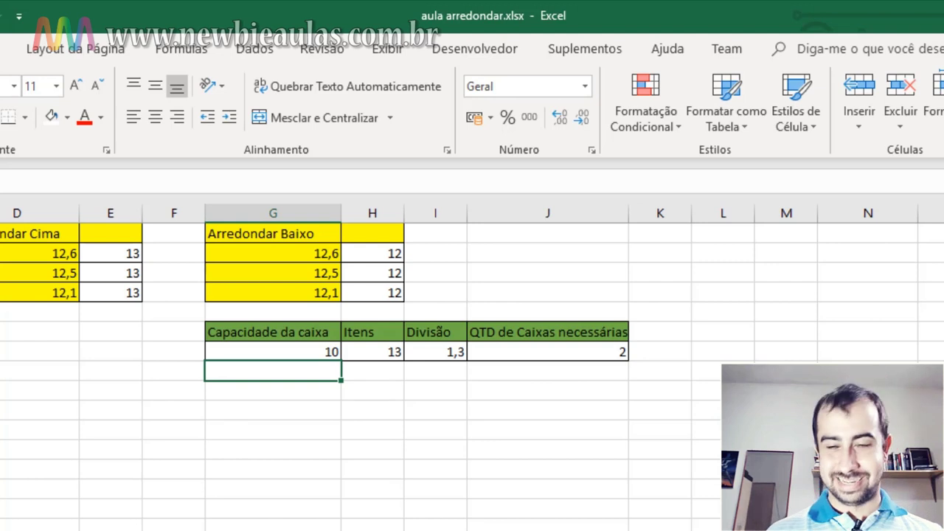
{"action": "key", "text": "Up"}
{"action": "type", "text": "20"}
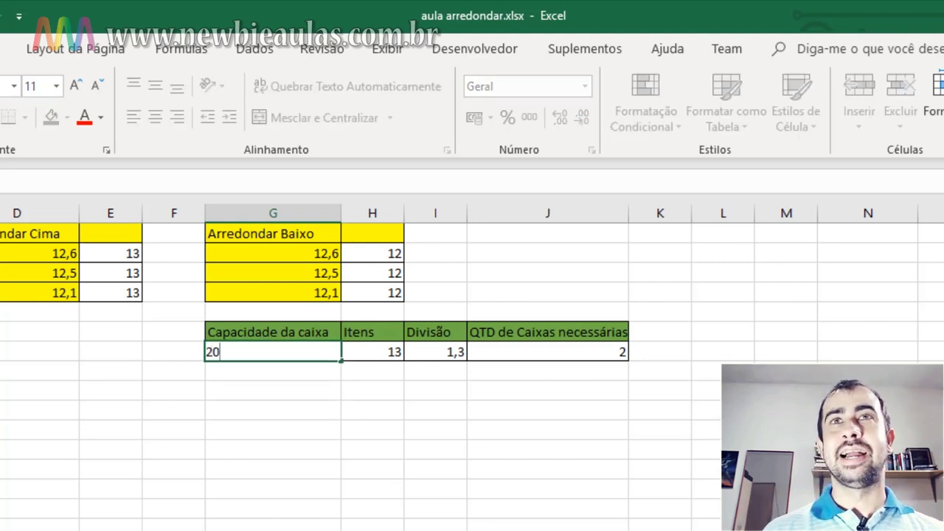
{"action": "key", "text": "Return"}
{"action": "key", "text": "Up"}
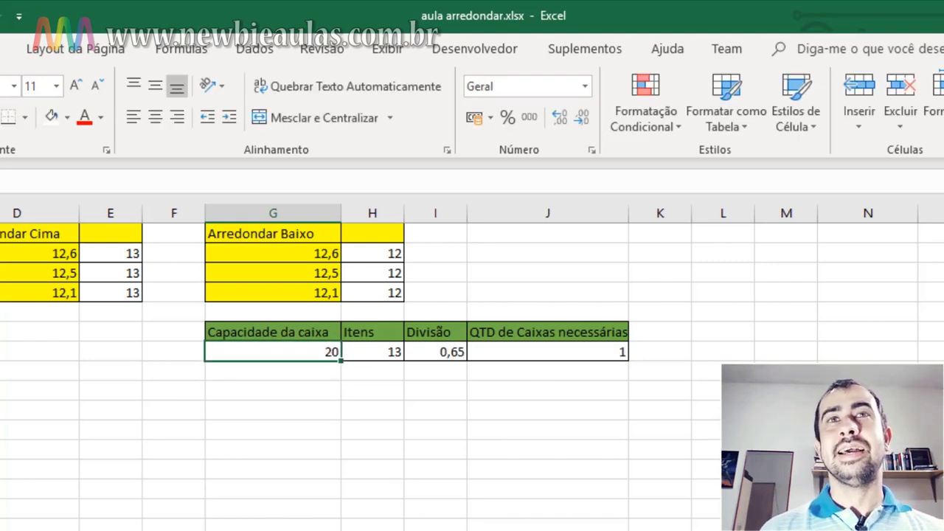